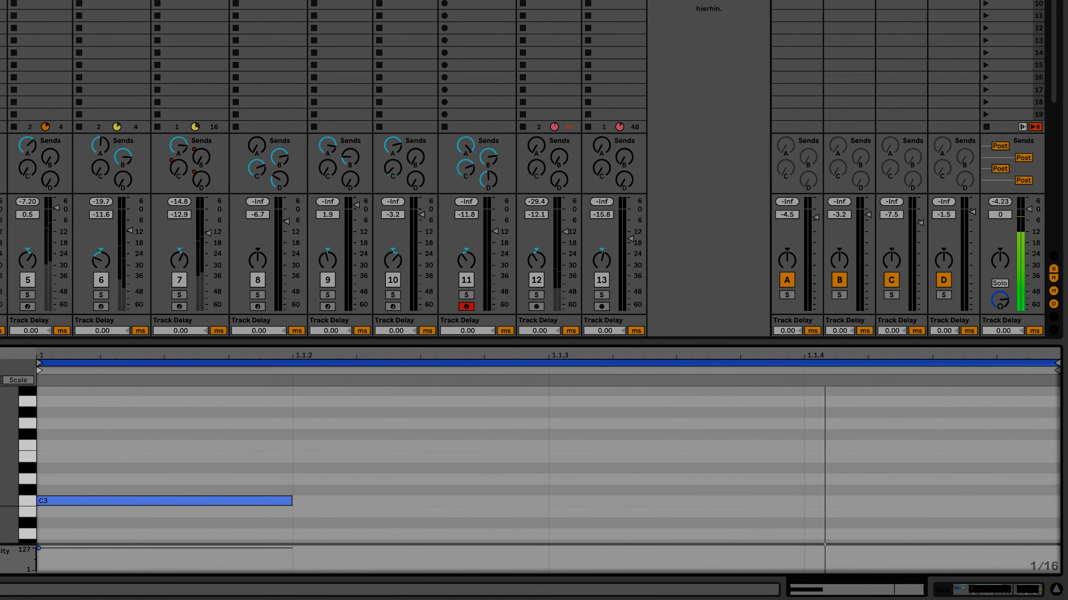
Solo the Hihat track and launch the Kick clip in the after scene, opening its notes for inspection.
click(27, 295)
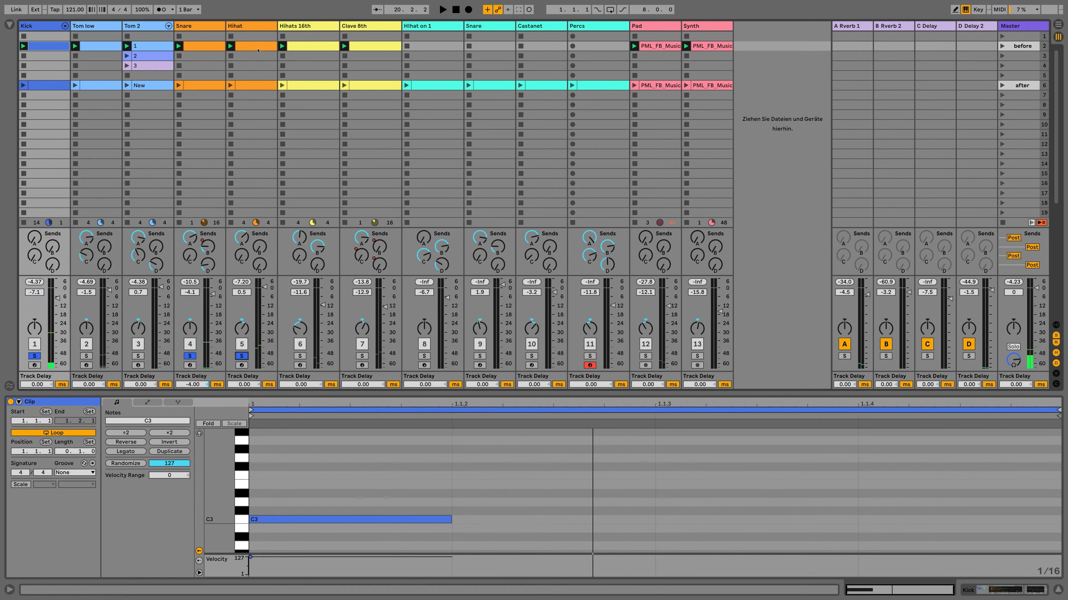
click(50, 86)
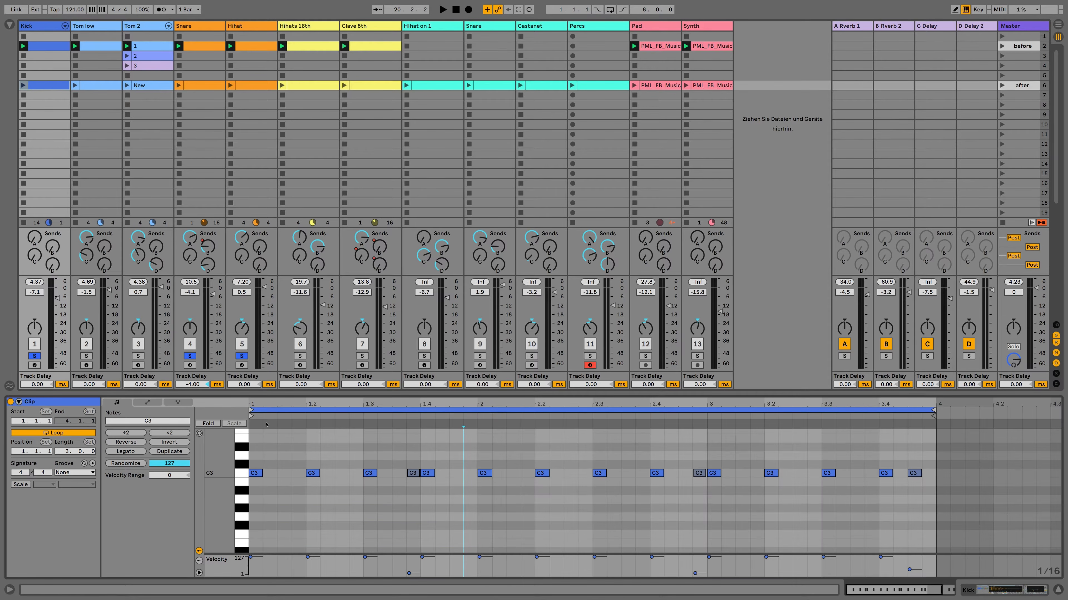
click(306, 456)
scroll(306, 455, down, 1)
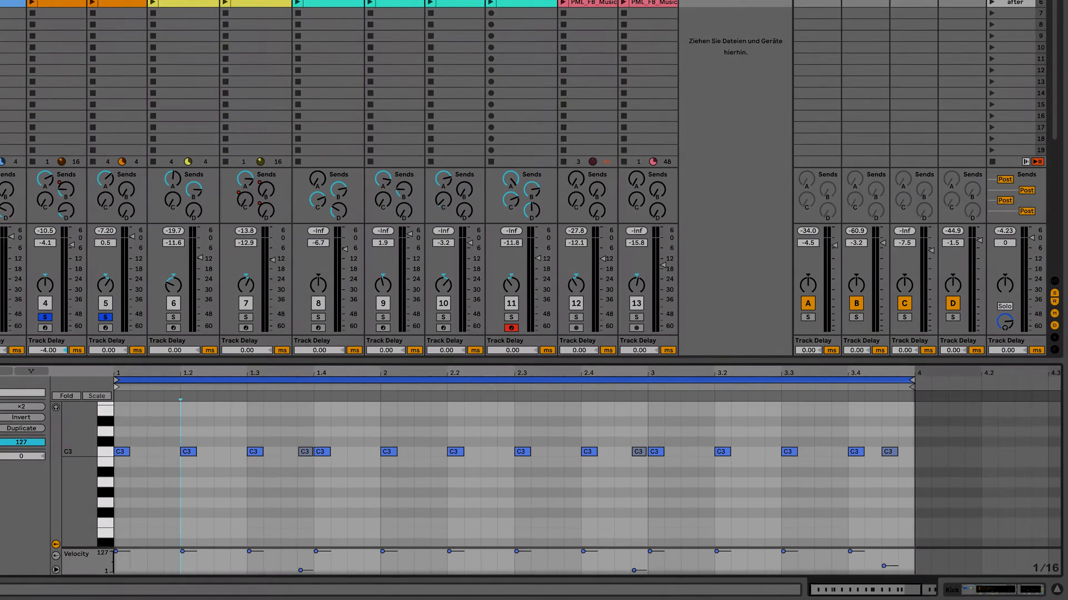
click(22, 86)
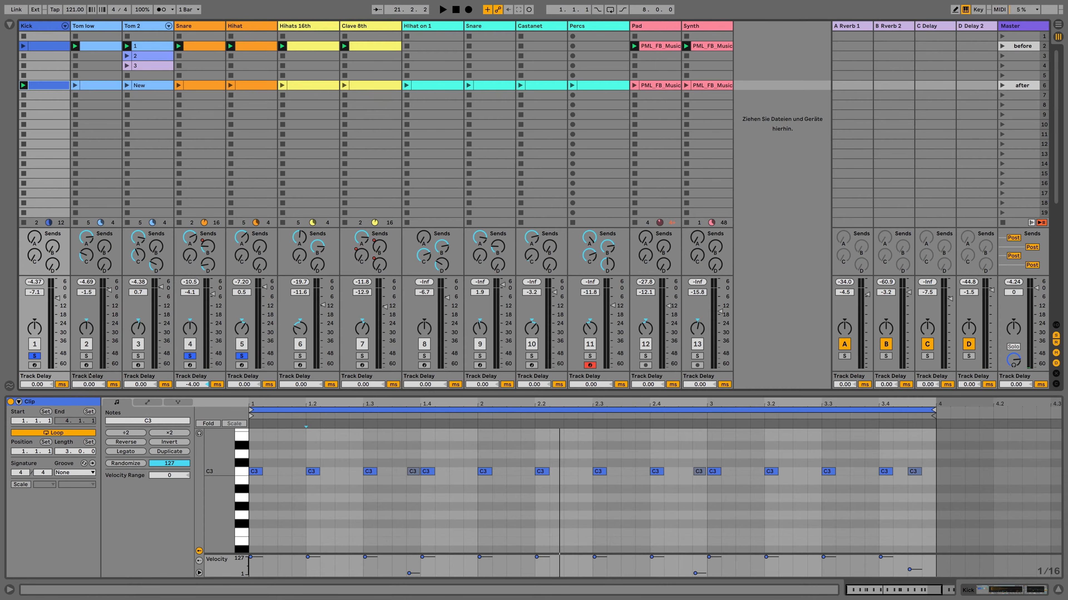
Solo the Tom low track, open its clip in the before scene and play it back.
click(87, 356)
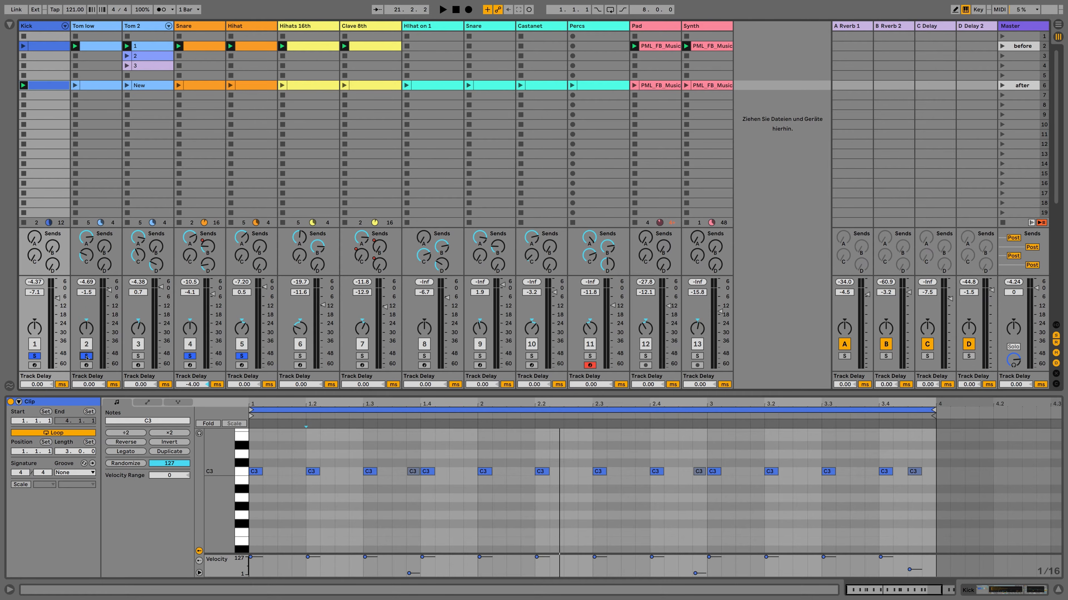
click(98, 47)
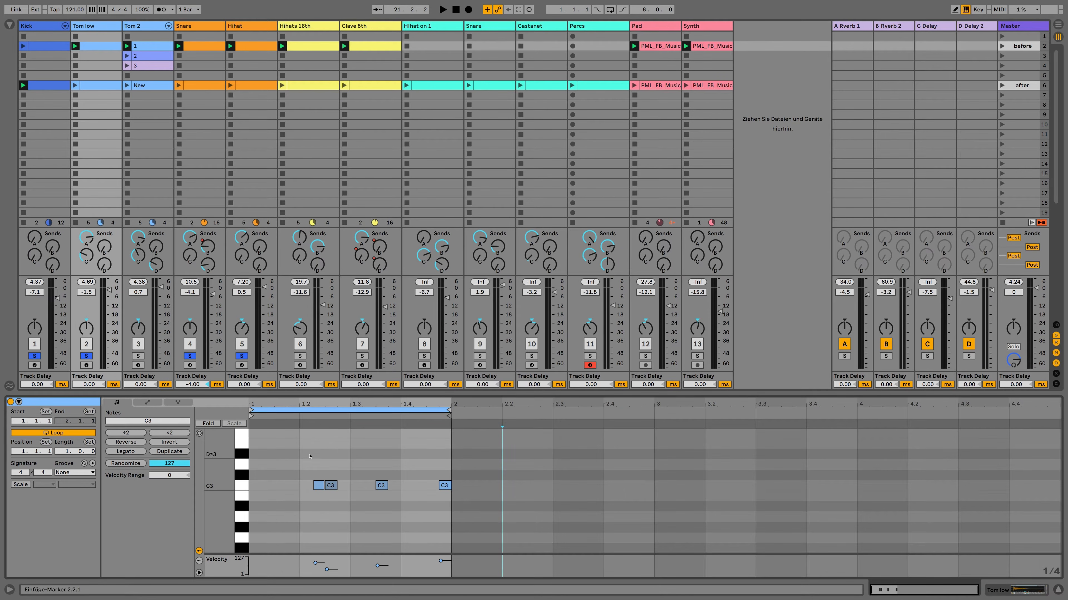
right_click(310, 456)
key(Escape)
key(space)
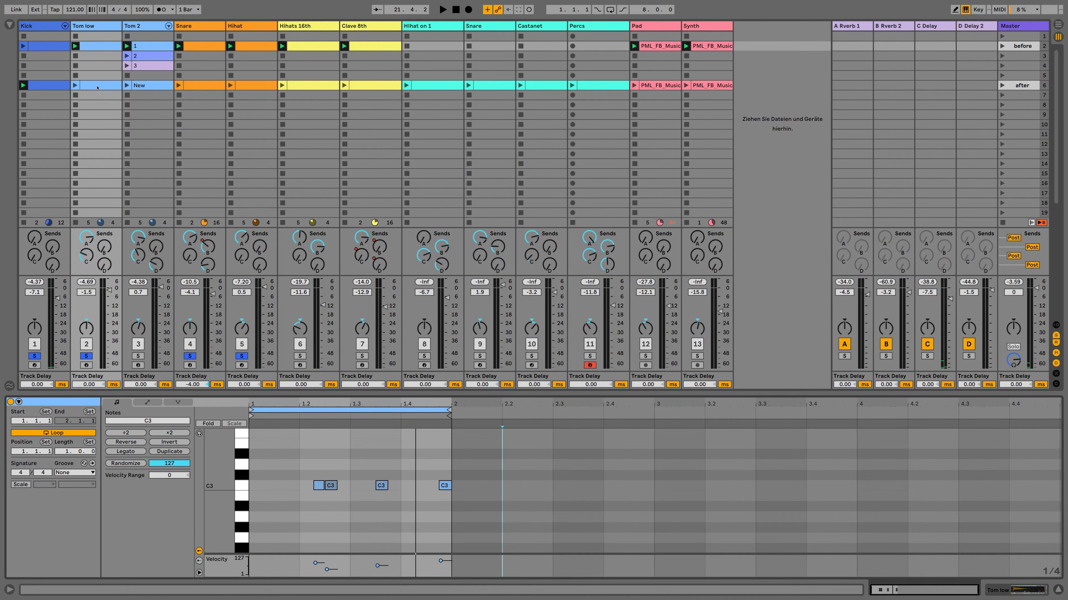
Open the Tom low clip in the after scene and set its note grid to a fixed 1/4.
click(169, 451)
click(296, 449)
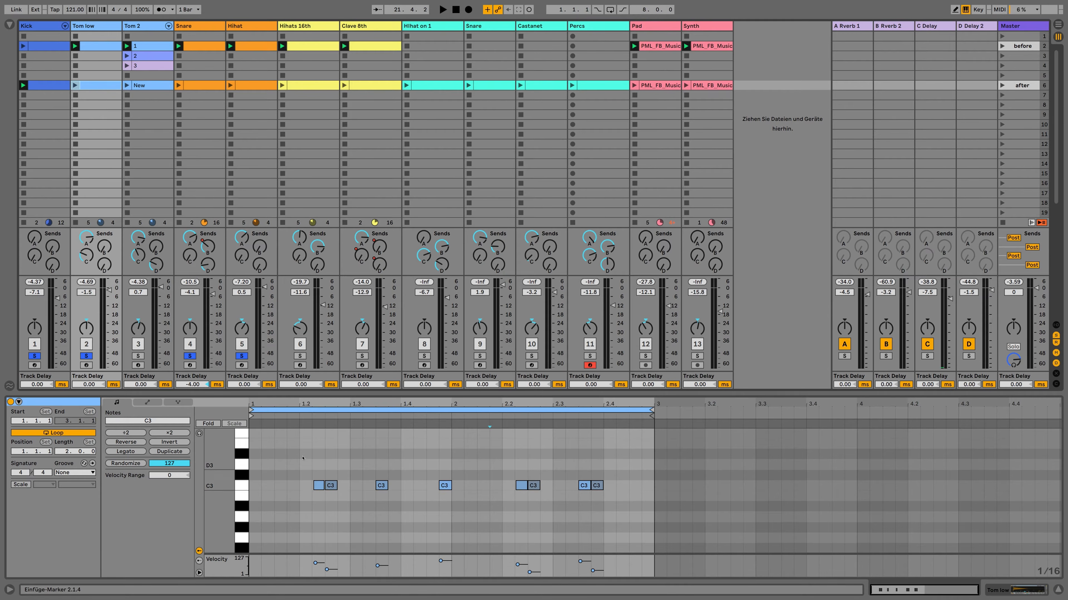
scroll(378, 471, down, 1)
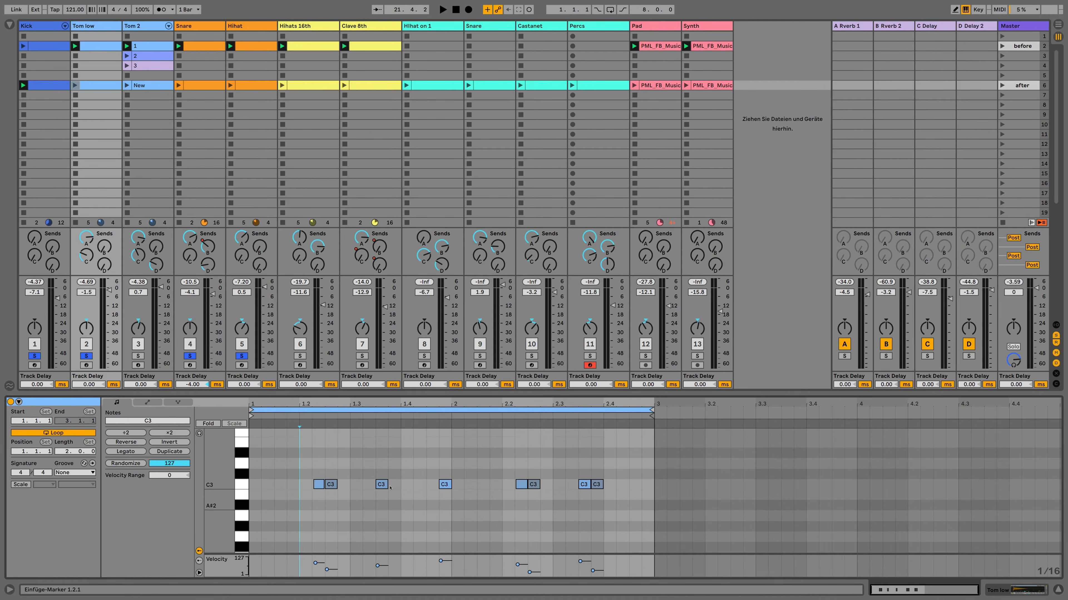
right_click(470, 458)
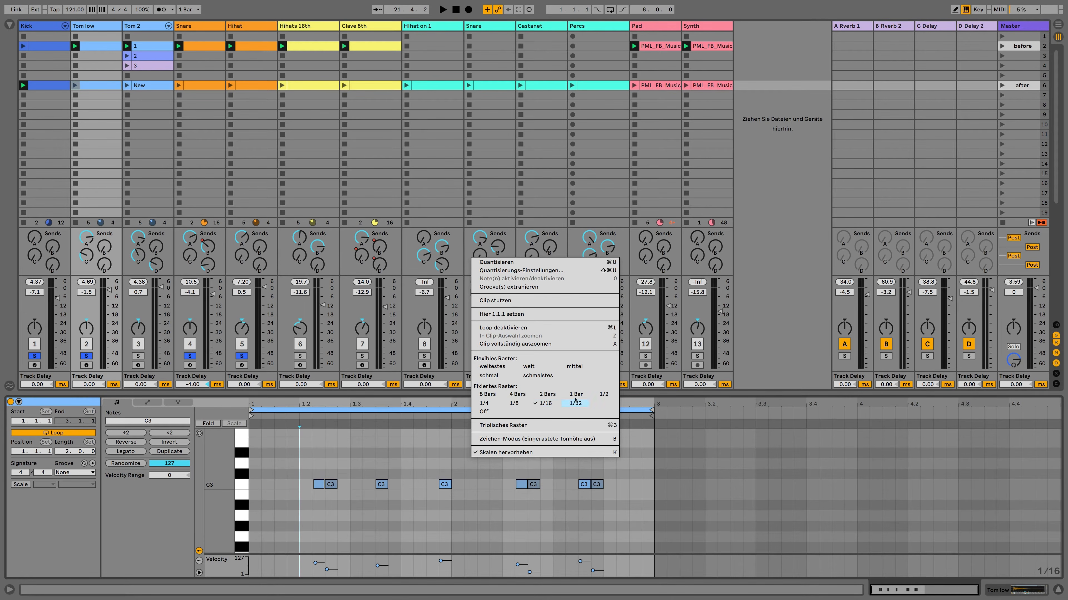
click(485, 404)
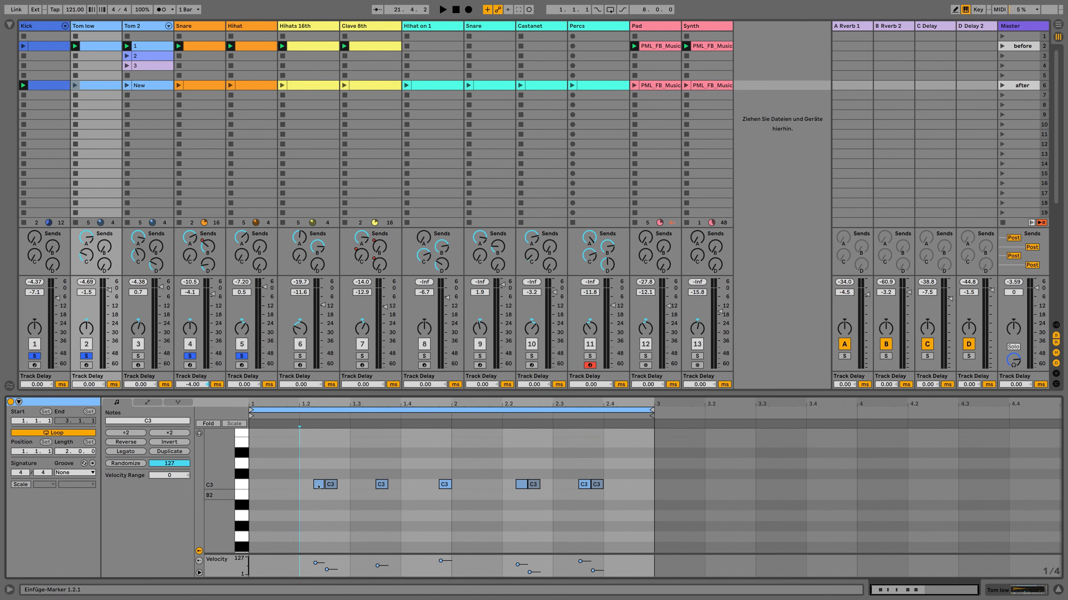
Highlight the note groups in both bars of the Tom low after clip to compare them, and launch the clip.
drag(312, 458, 337, 495)
drag(509, 459, 537, 496)
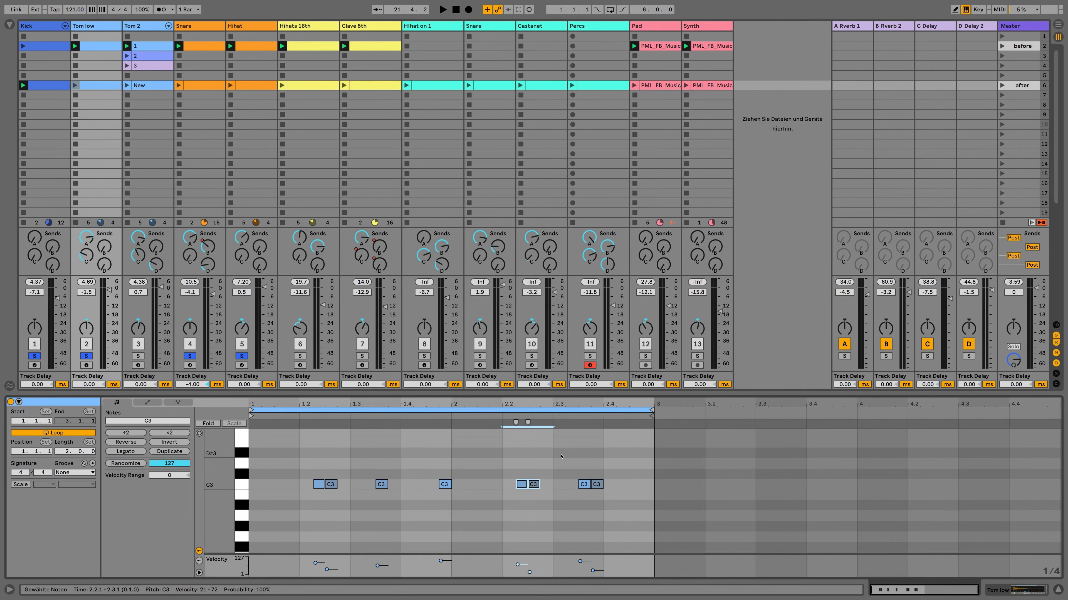
drag(560, 451, 658, 506)
click(658, 498)
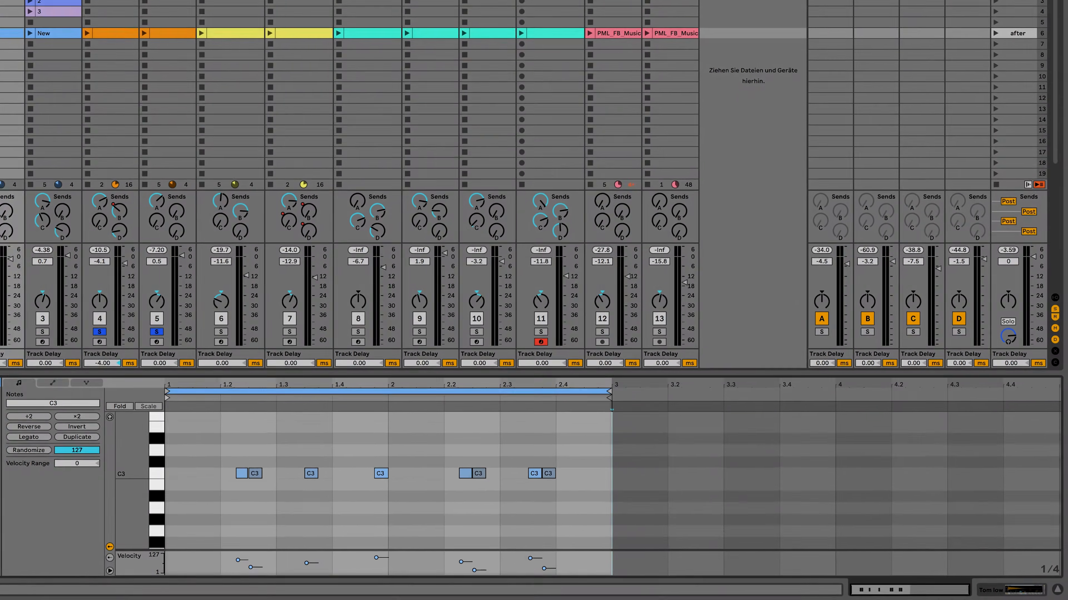
click(75, 86)
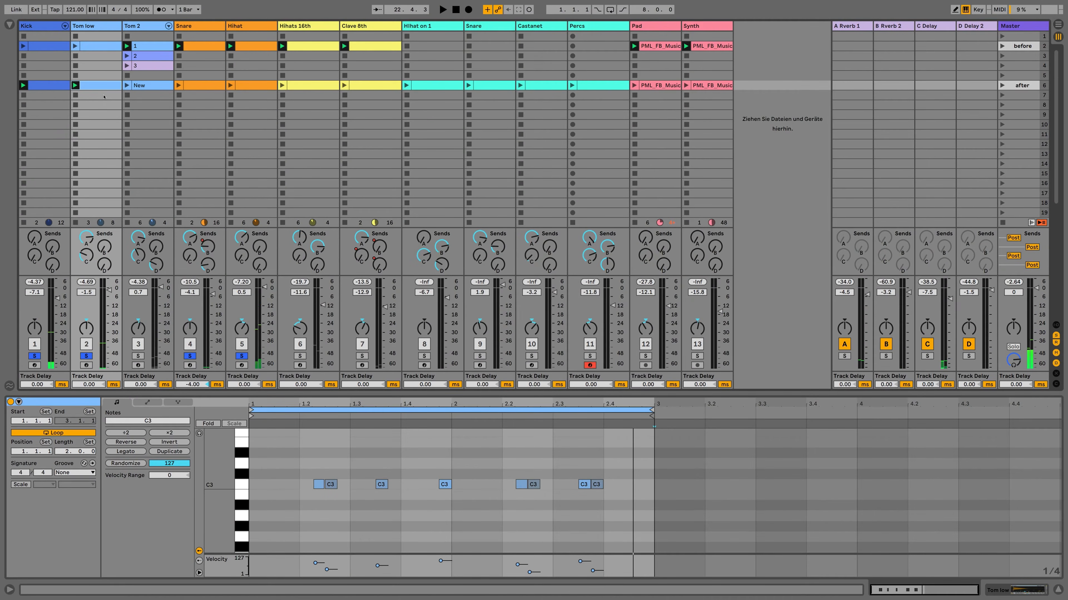
Solo the Tom 2 track and open the notes of its clip 1.
click(139, 357)
click(149, 46)
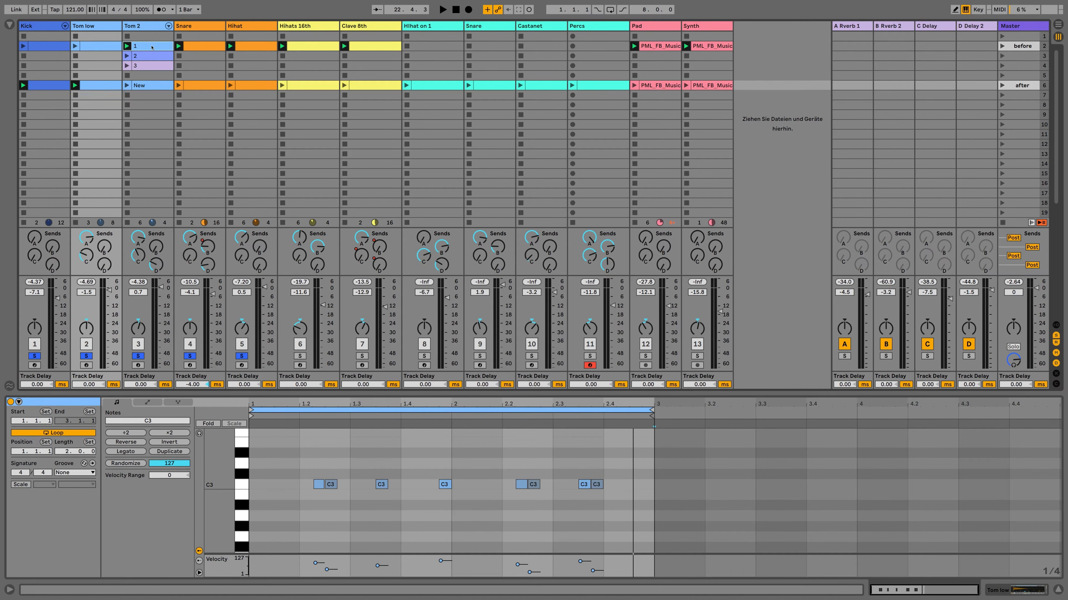
click(338, 462)
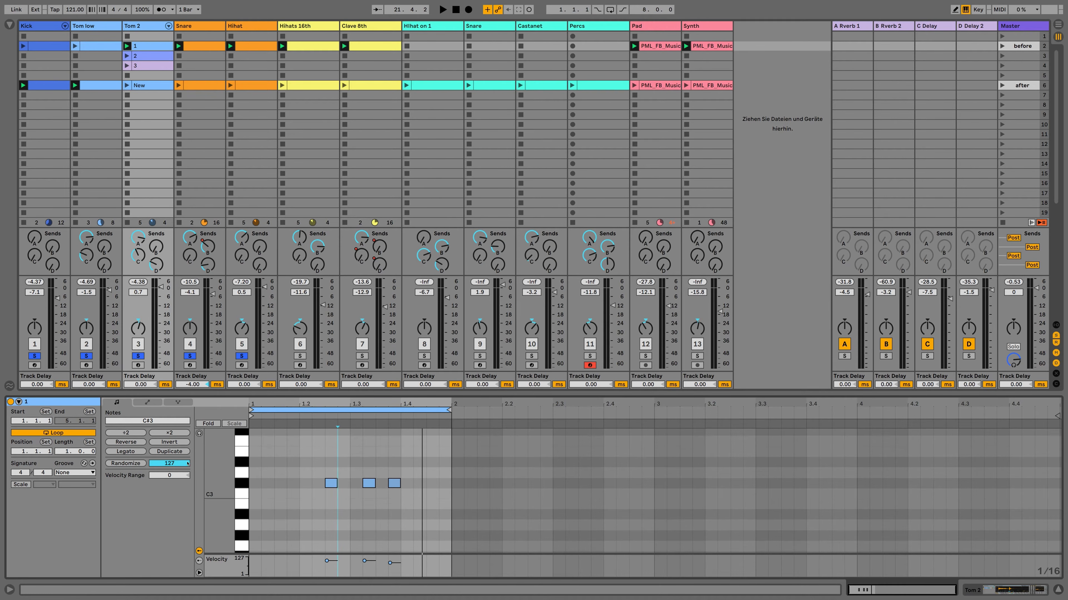
Try duplicating the loop of Tom 2 clip 1 twice to four bars, and undo both duplications.
click(169, 452)
click(170, 452)
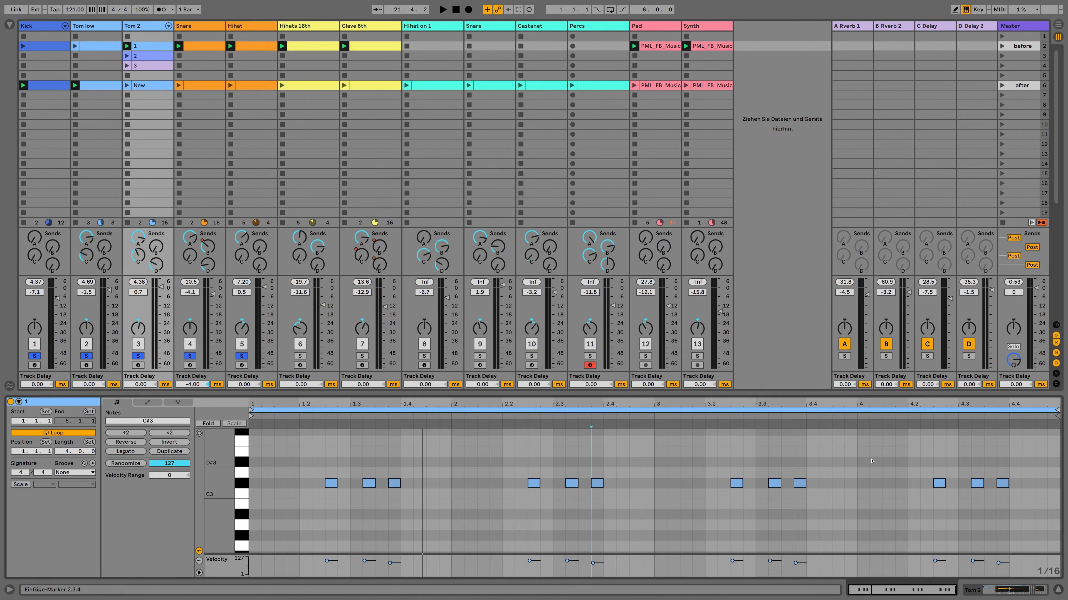
key(super+z)
key(super+z)
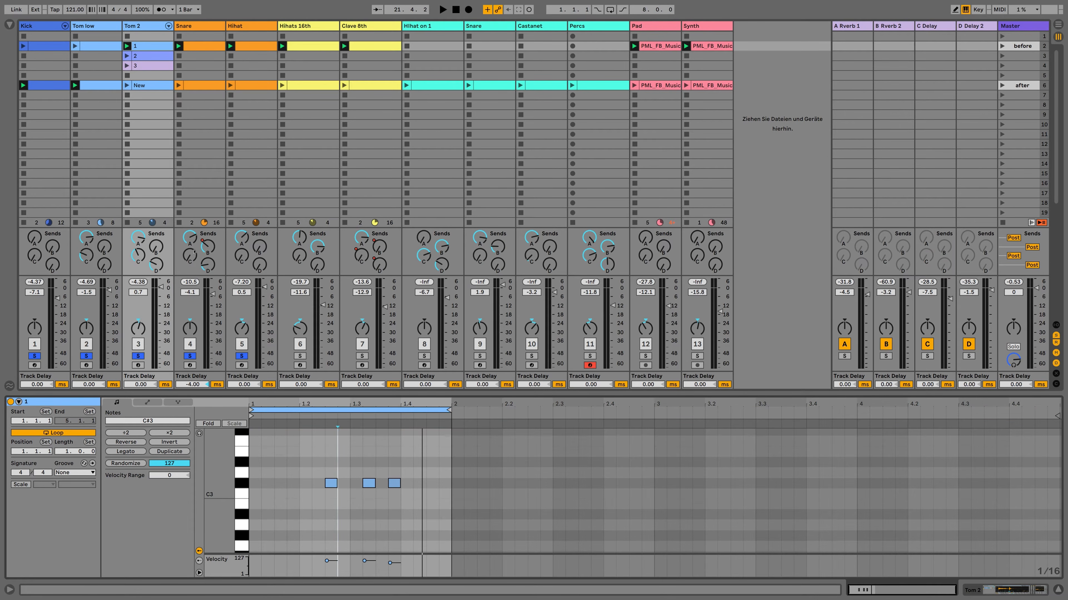
Compare the notes of Tom 2 clips 1, 2 and 3, and launch clip 2 followed by clip 3.
click(150, 56)
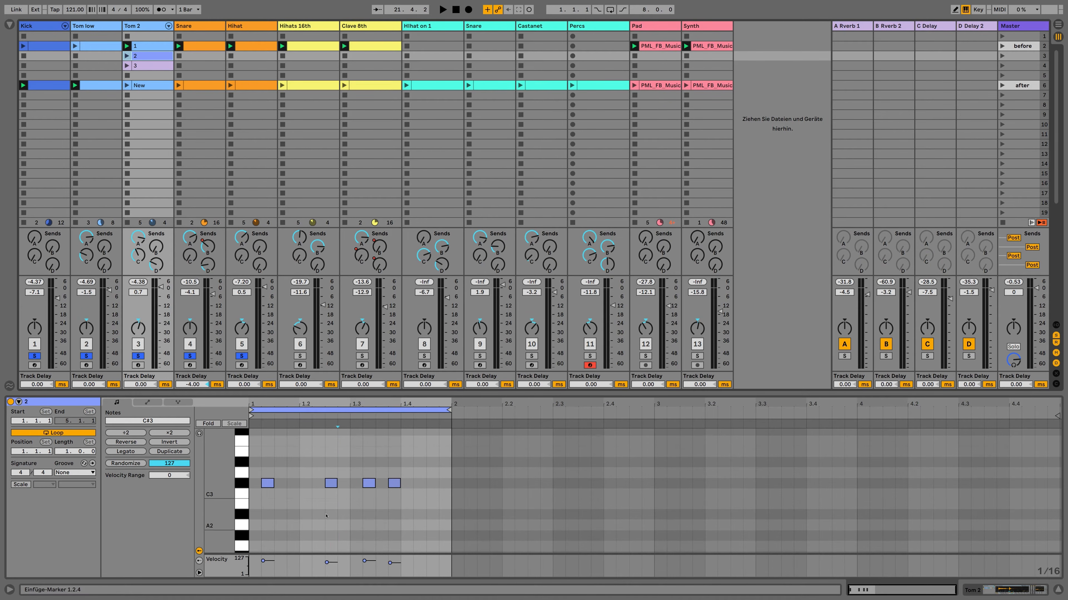
click(145, 66)
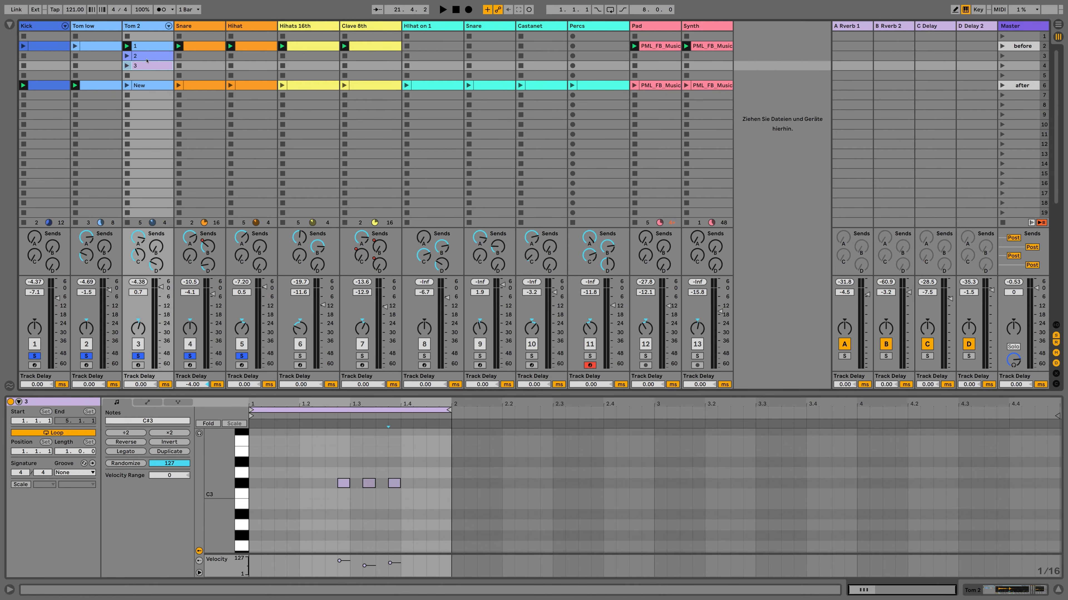
click(151, 46)
click(147, 56)
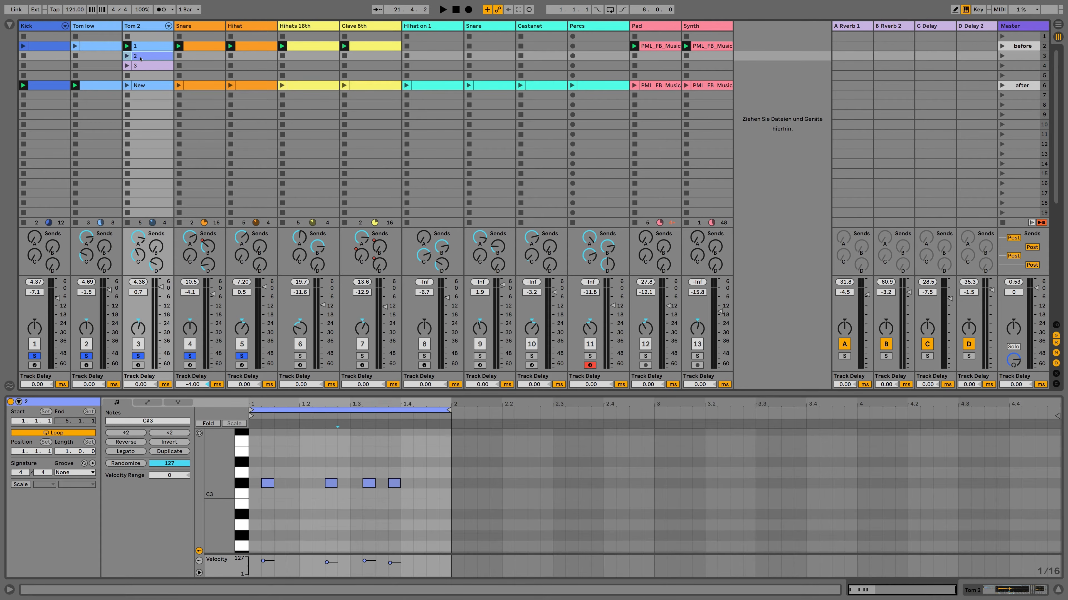
key(Return)
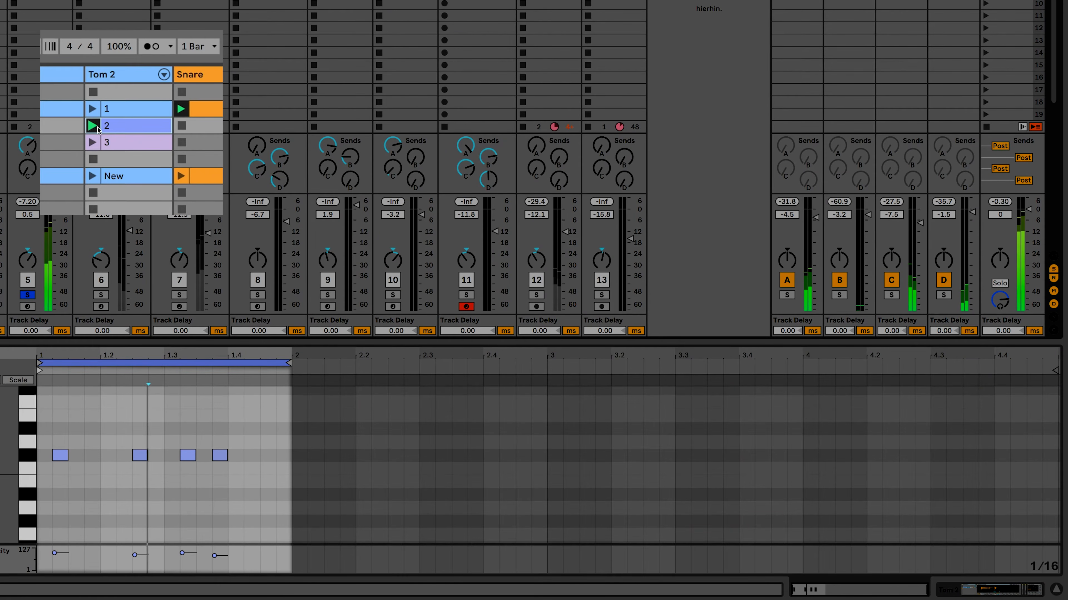
click(93, 143)
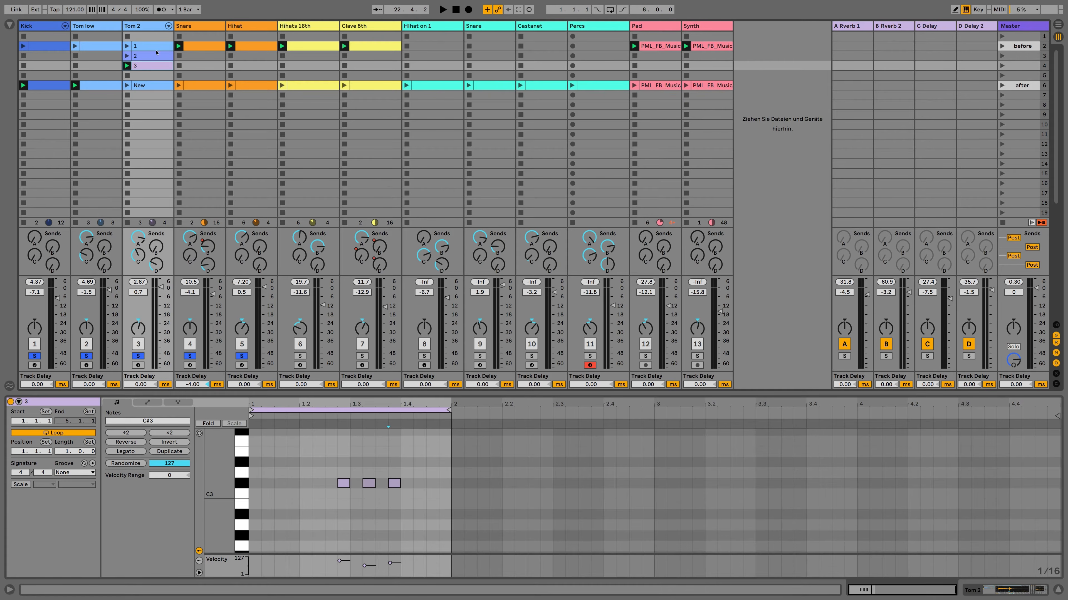
In the Arrangement view, consolidate the Tom 2 clips from 1.1.1 to 9.1.1 into one clip and return to the Session view.
key(Tab)
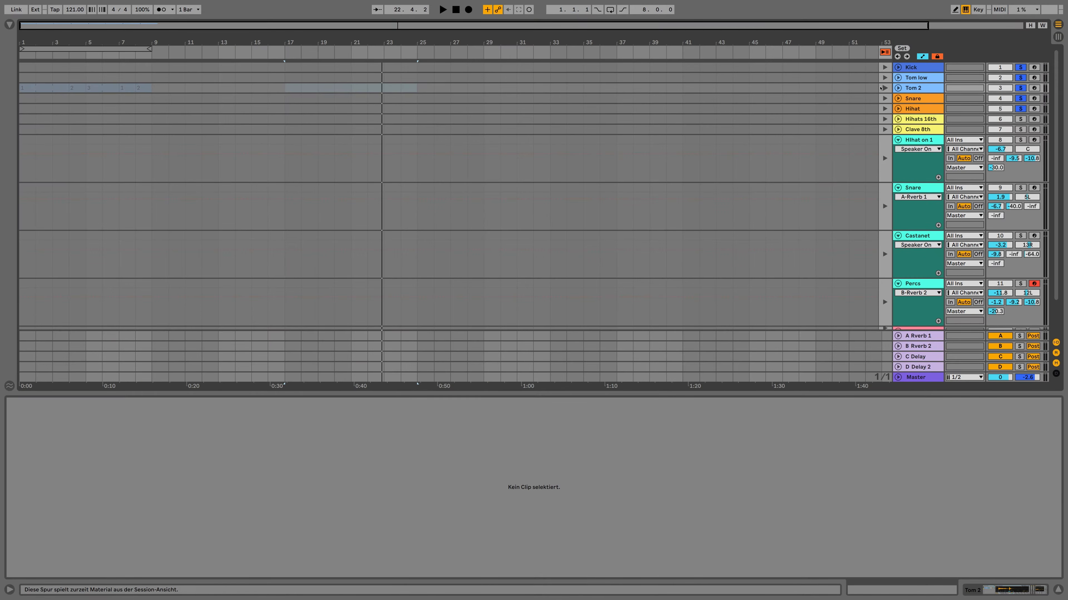
drag(46, 26, 39, 37)
click(29, 90)
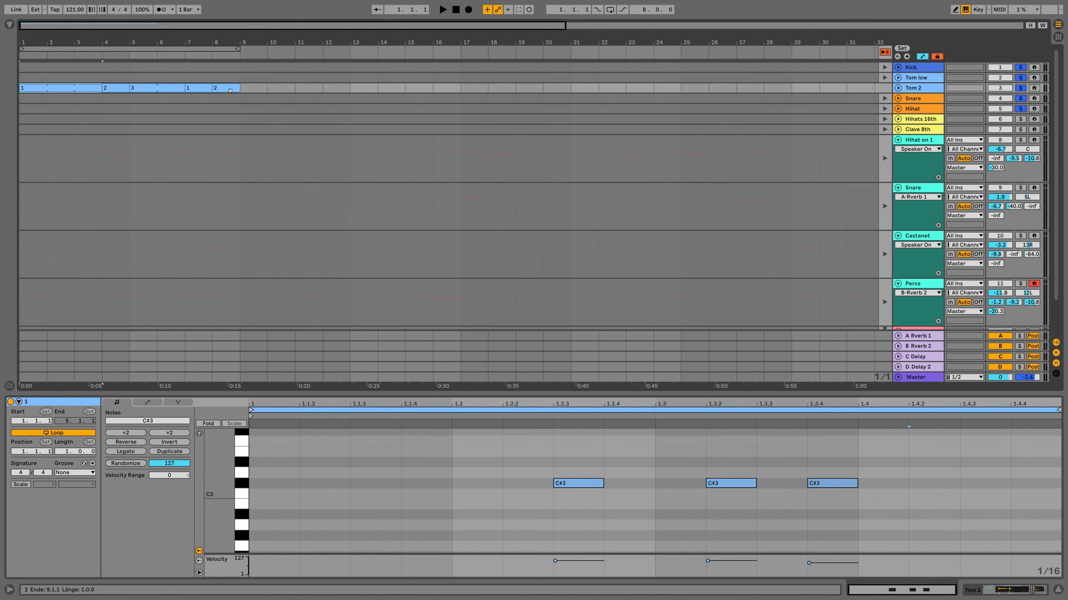
key(super+a)
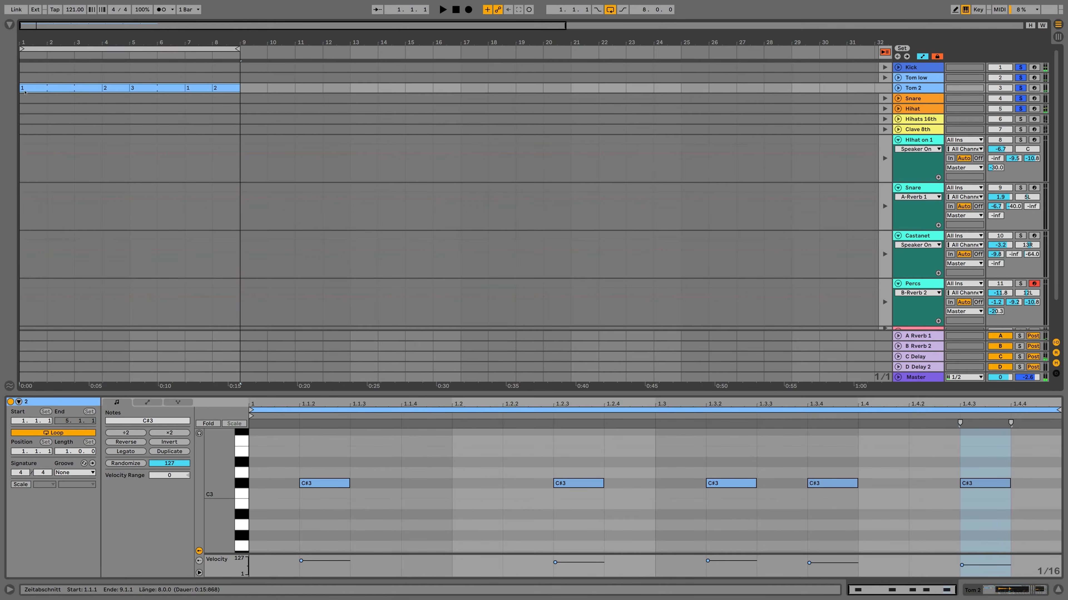
right_click(34, 90)
click(68, 179)
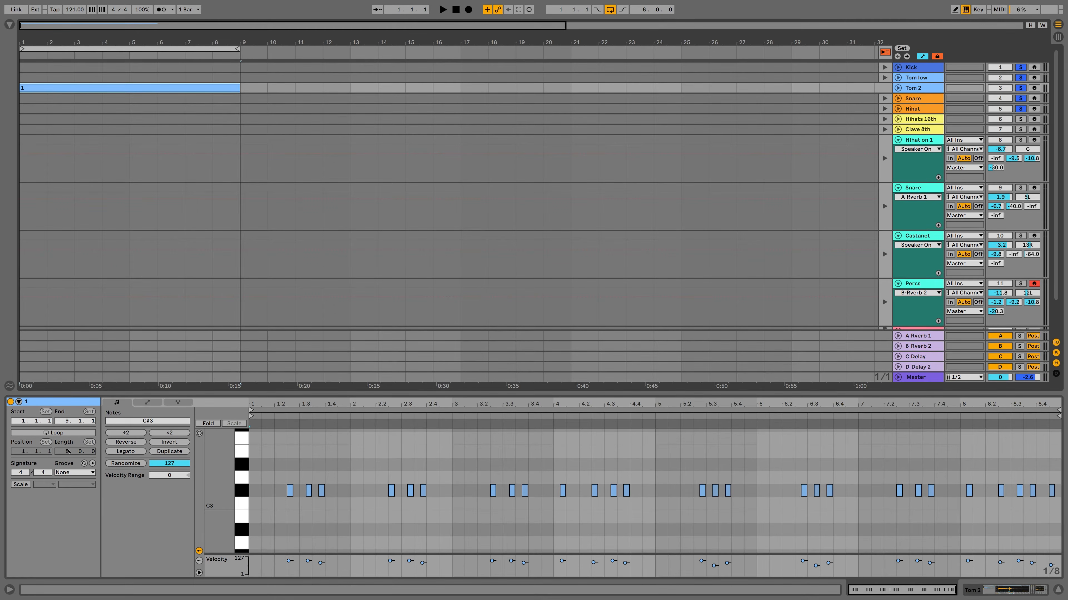
key(Tab)
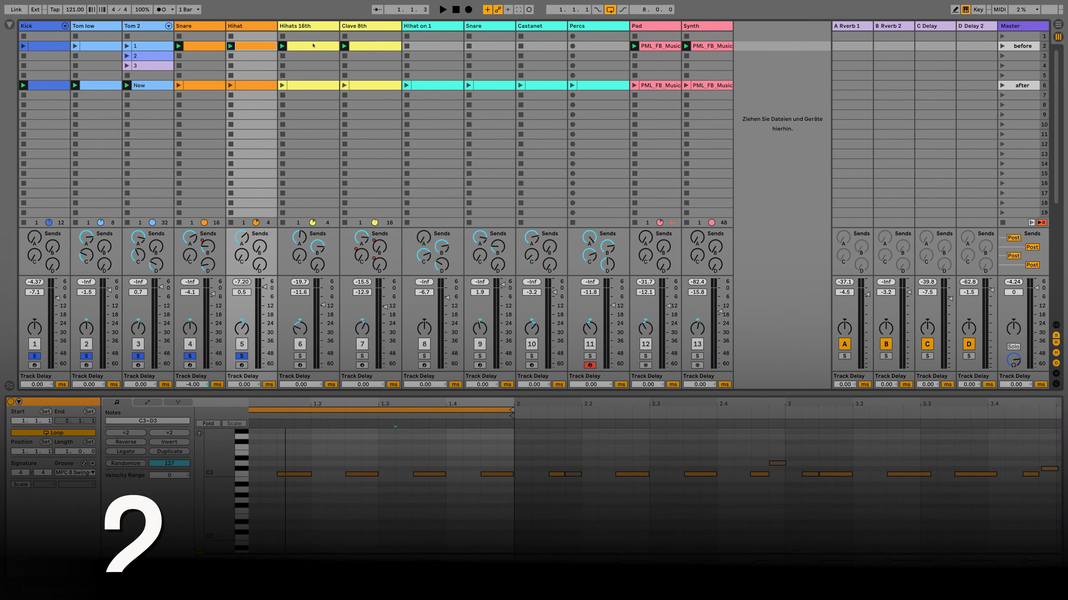
Solo the Hihats 16th track and show the notes of its clip in the before scene.
click(300, 356)
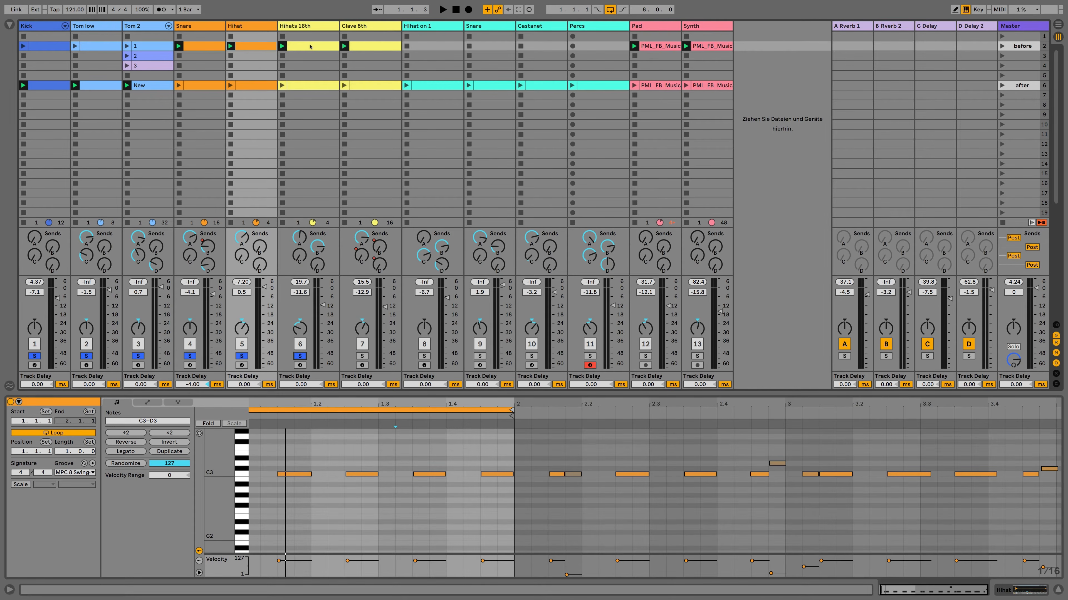
click(310, 47)
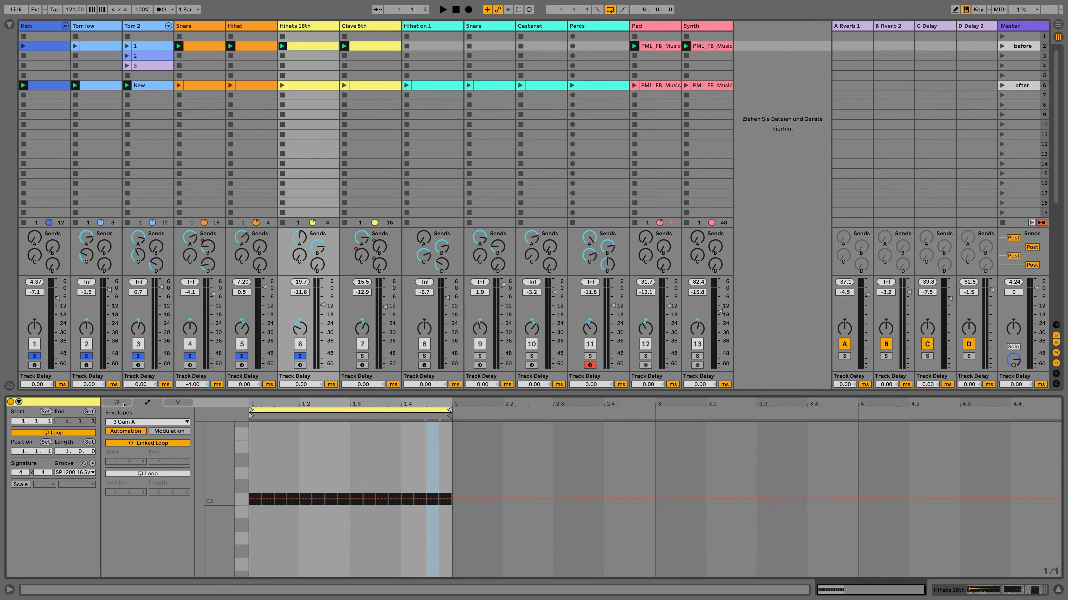
click(124, 405)
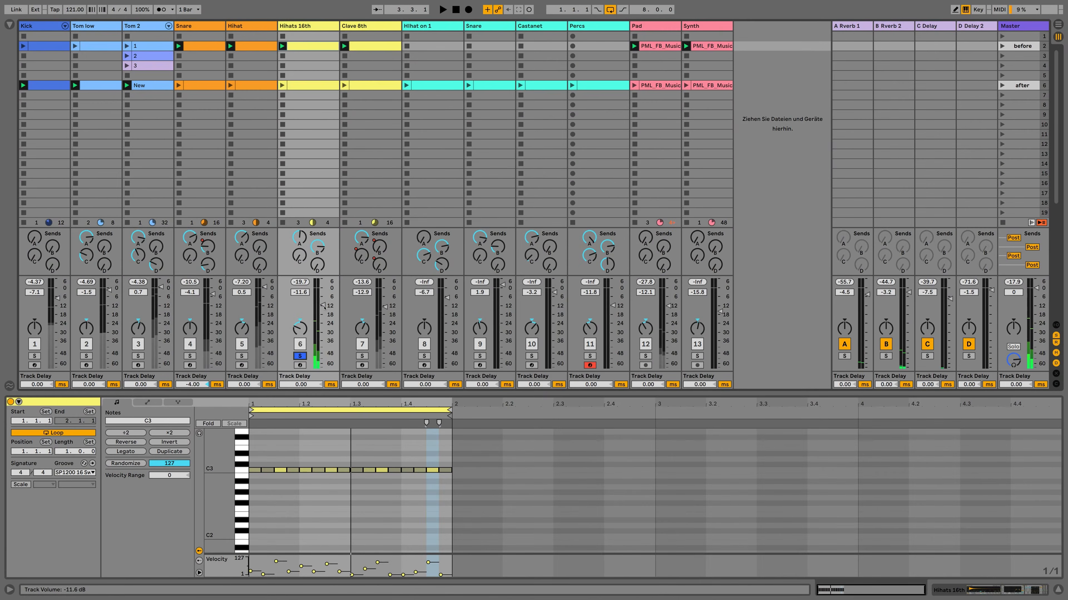
During playback, raise the Hihats 16th sampler's Decay to about 669 ms and move EQ Eight's lower band to a lower frequency with more gain.
key(shift+Tab)
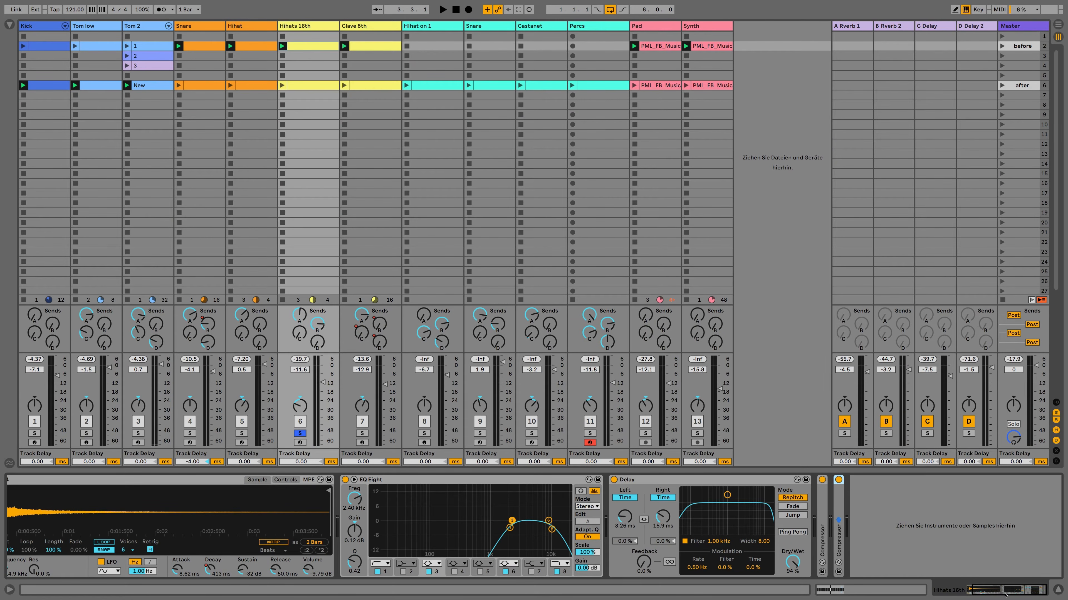
drag(1005, 595, 992, 594)
key(space)
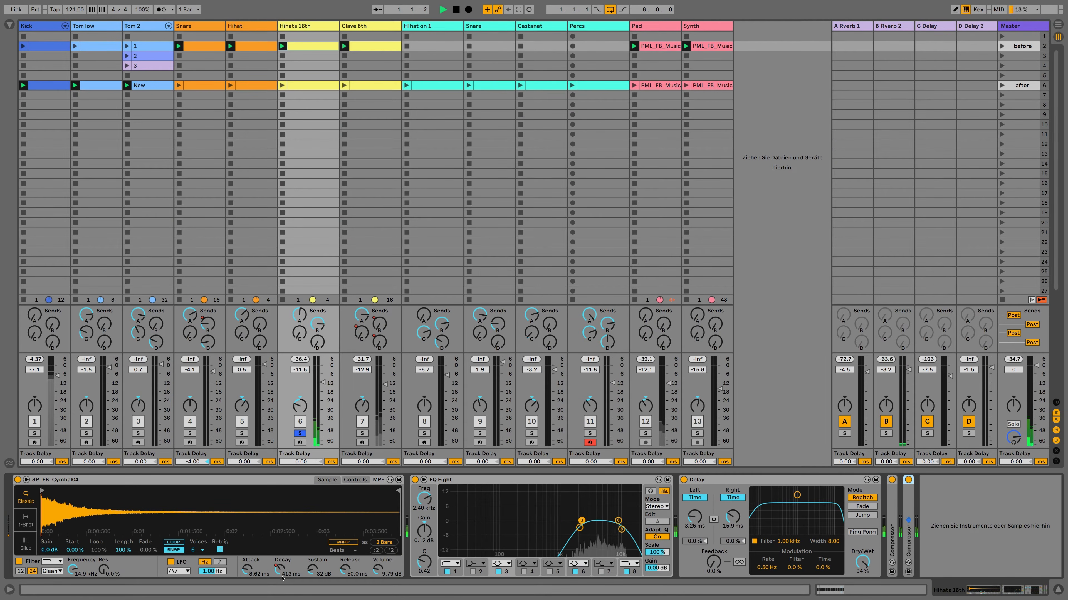
drag(279, 569, 280, 550)
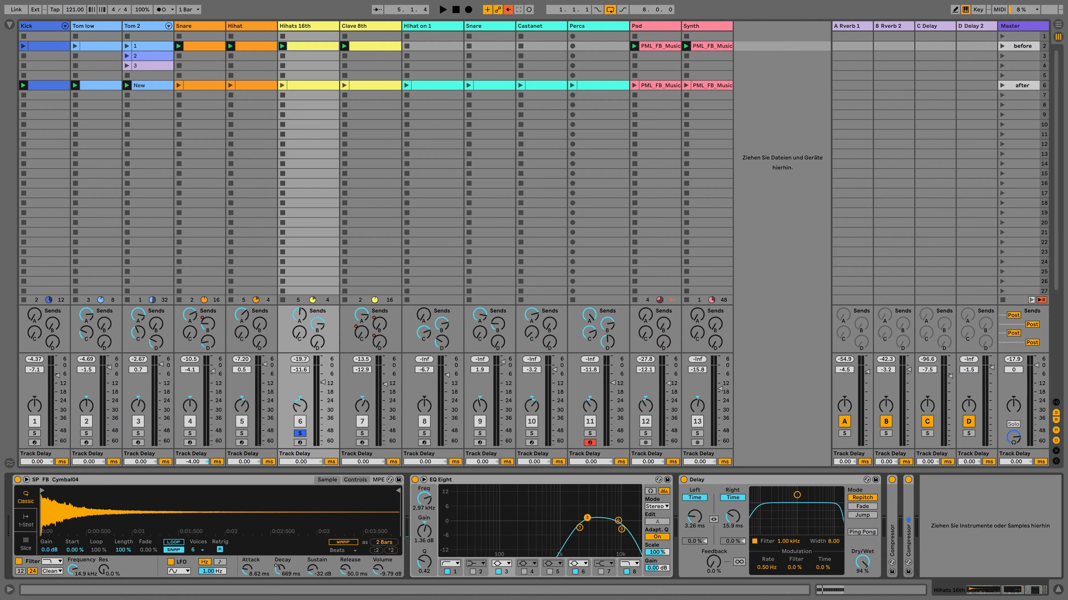
mouse_move(587, 518)
mouse_down()
mouse_move(579, 503)
mouse_move(579, 521)
mouse_move(566, 495)
mouse_move(572, 506)
mouse_up()
key(space)
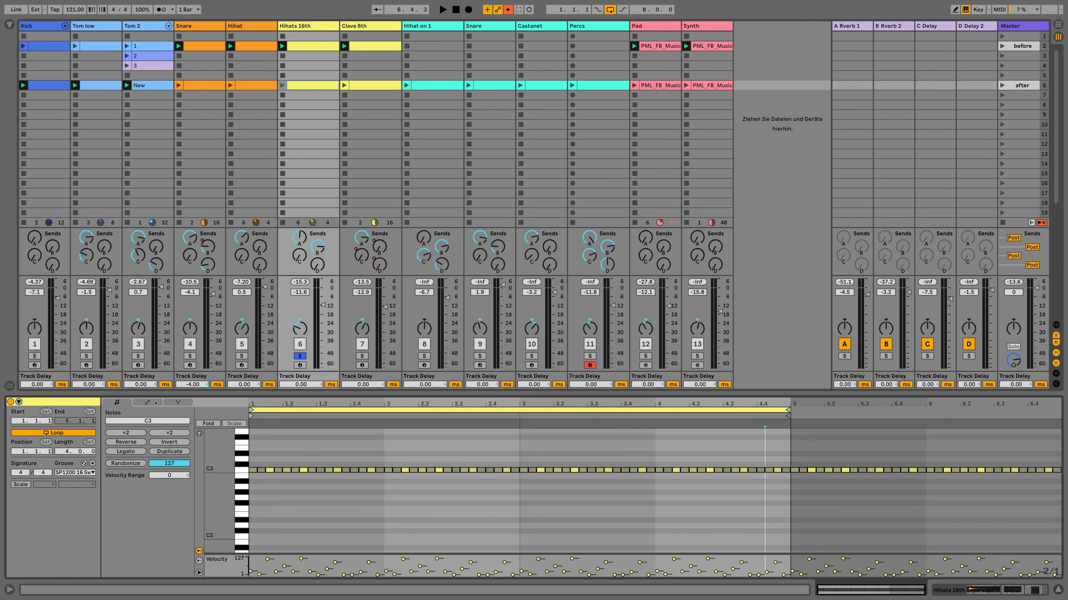
Examine the Hihats 16th clip's automation envelopes for Volume Envelope Decay Time, EQ Eight 3 Frequency A and 3 Gain A.
click(163, 424)
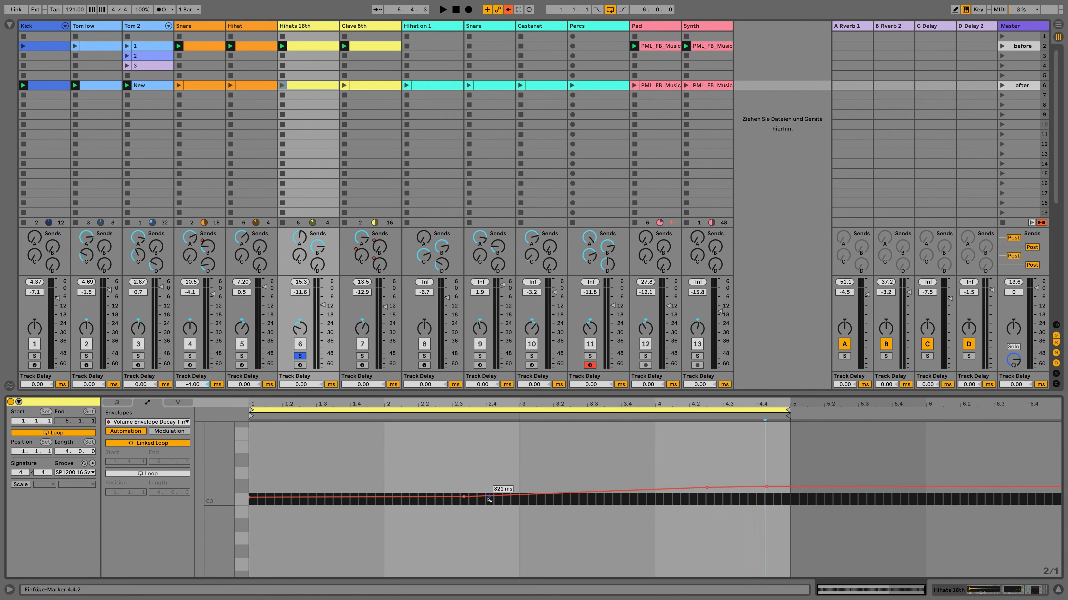
click(163, 422)
click(139, 440)
click(148, 422)
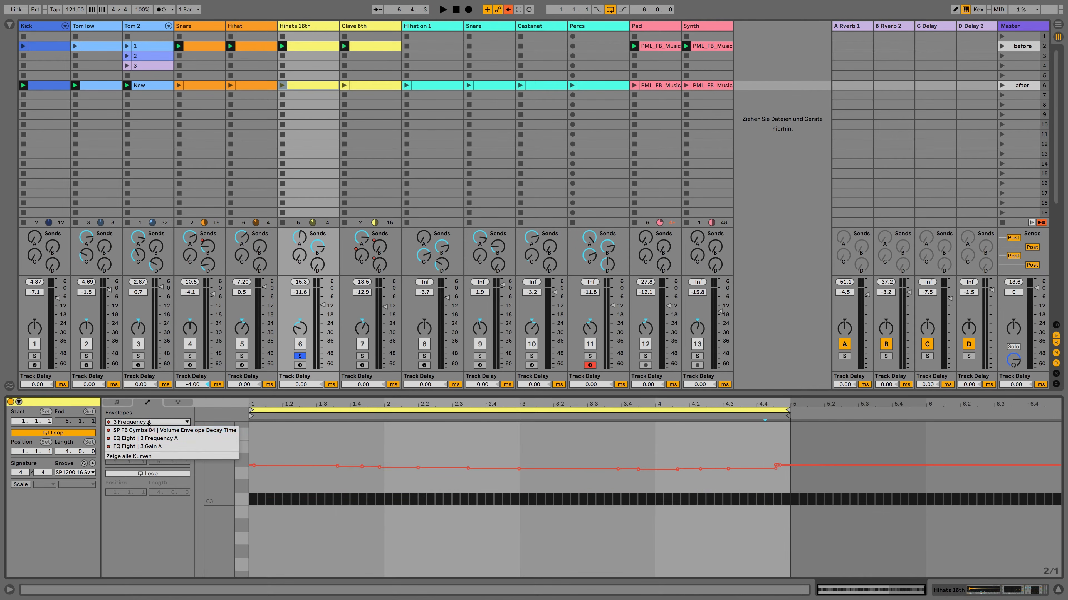
click(140, 448)
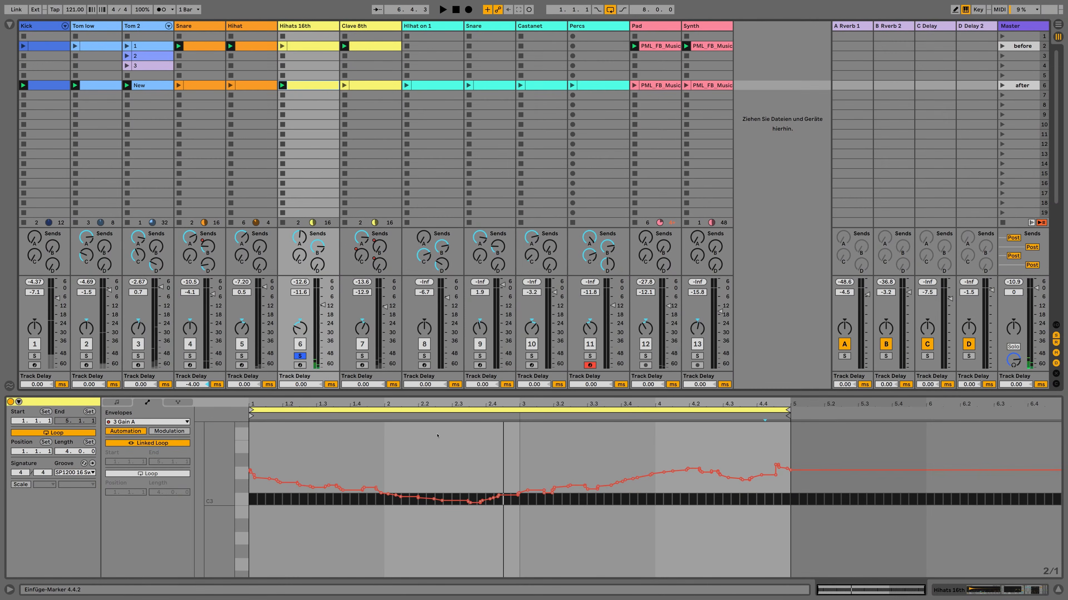
Show the notes of the Clave 8th clip in the before scene and play it with the Kick track soloed alongside.
key(shift+Tab)
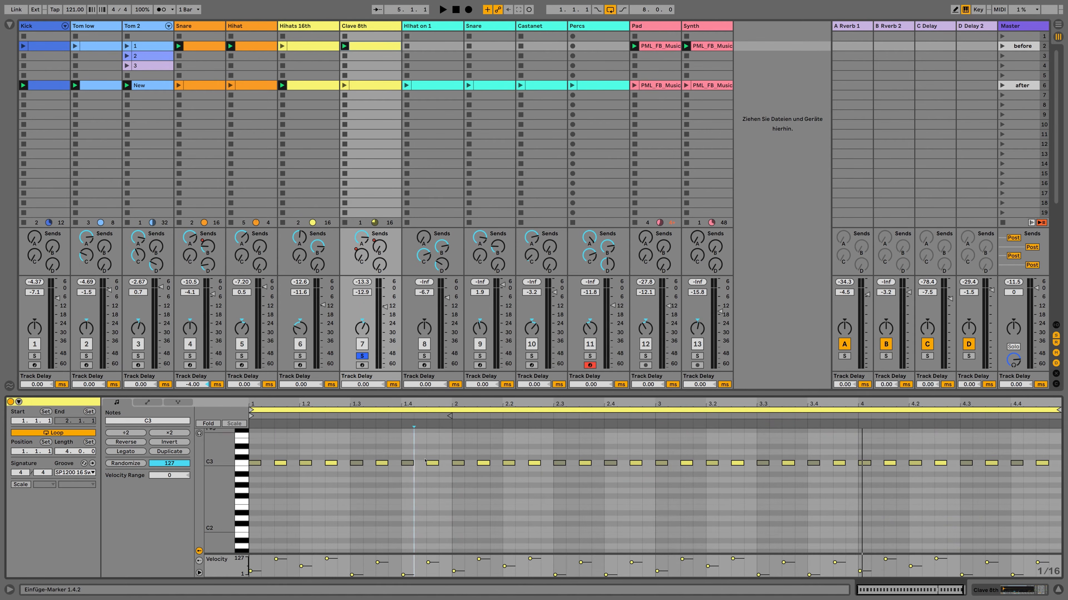
key(space)
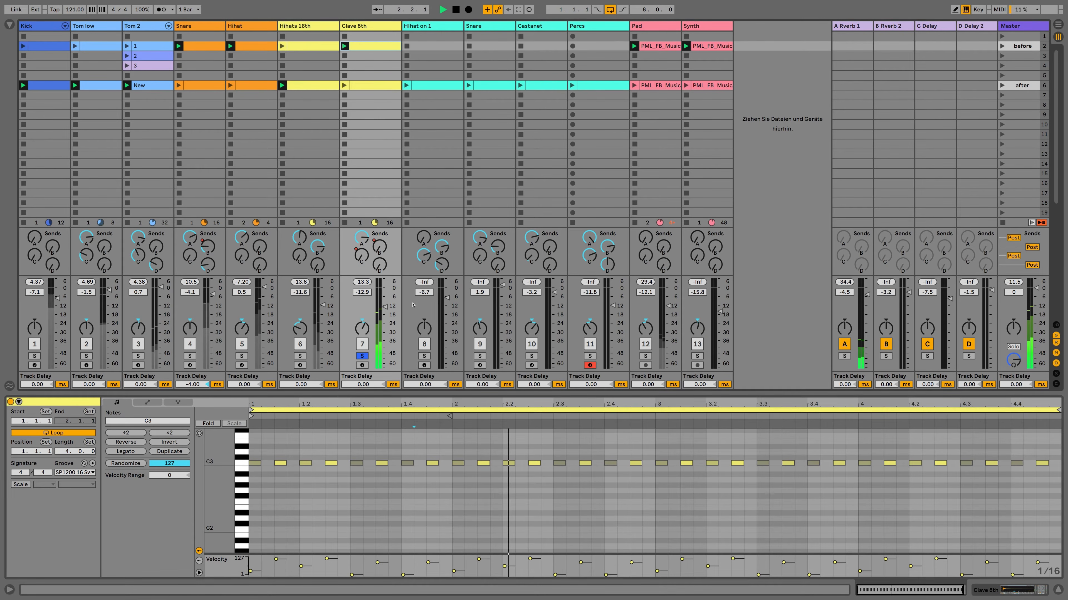
click(34, 356)
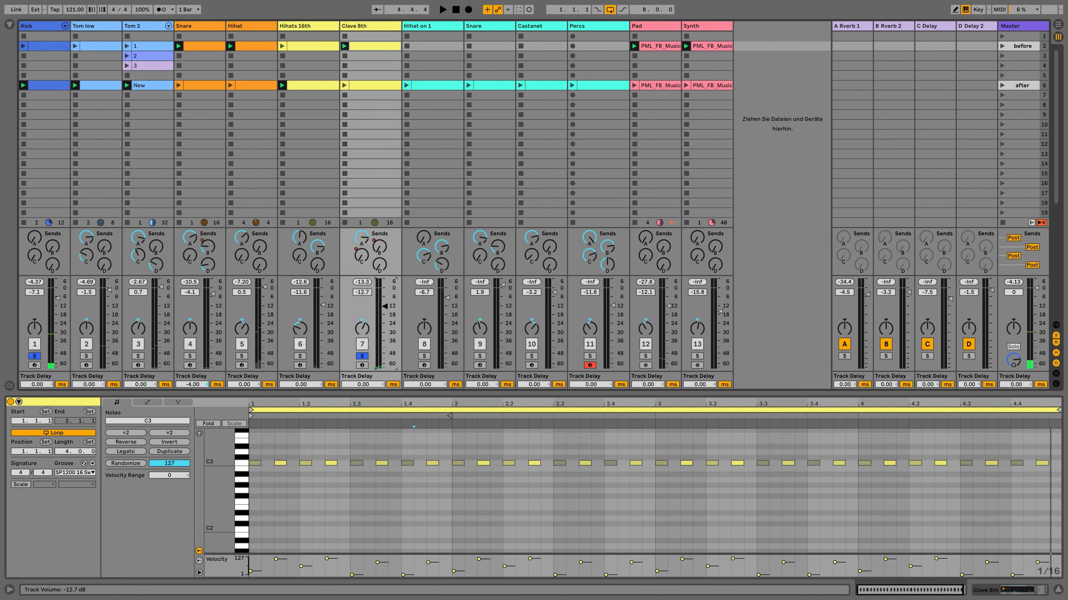
During playback, raise Low Sample Rate's Dry/Wet to 99% and increase the Clave 8th track's sends to B Reverb 2 and C Delay.
click(372, 26)
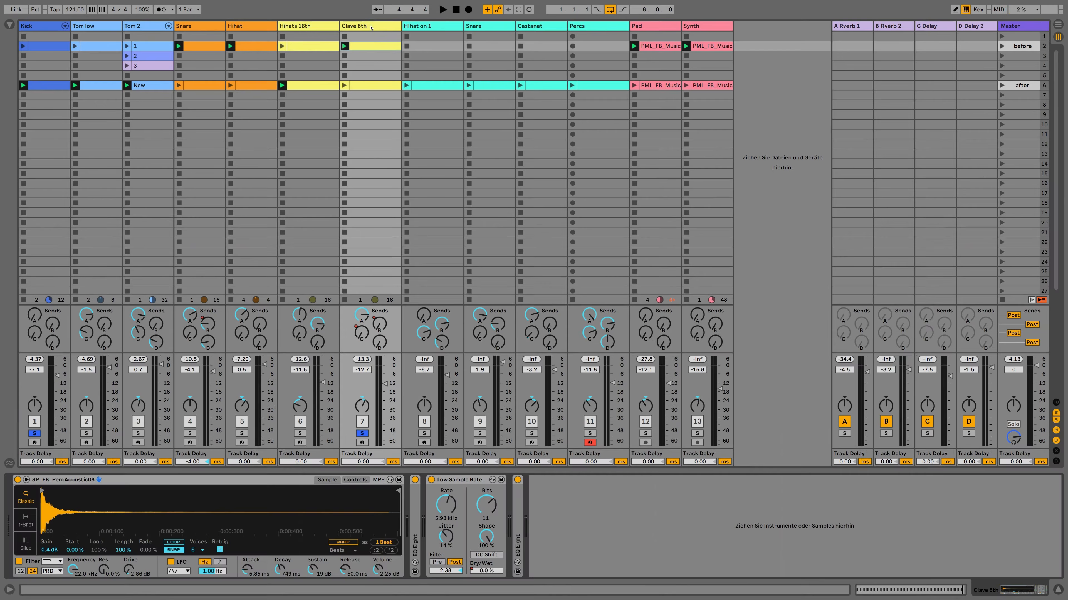
click(479, 532)
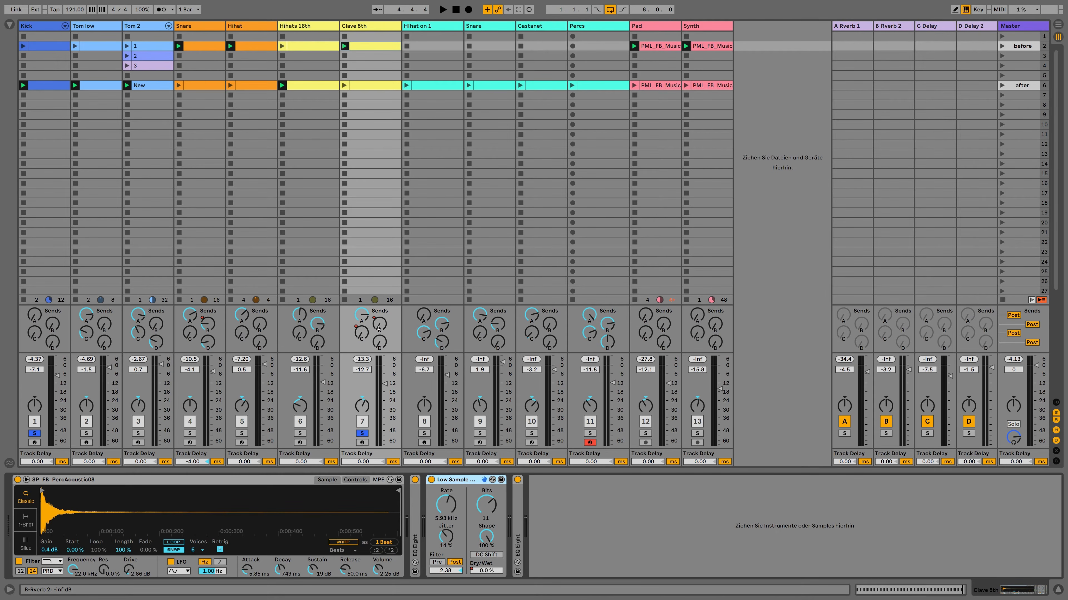
drag(379, 324, 379, 336)
key(space)
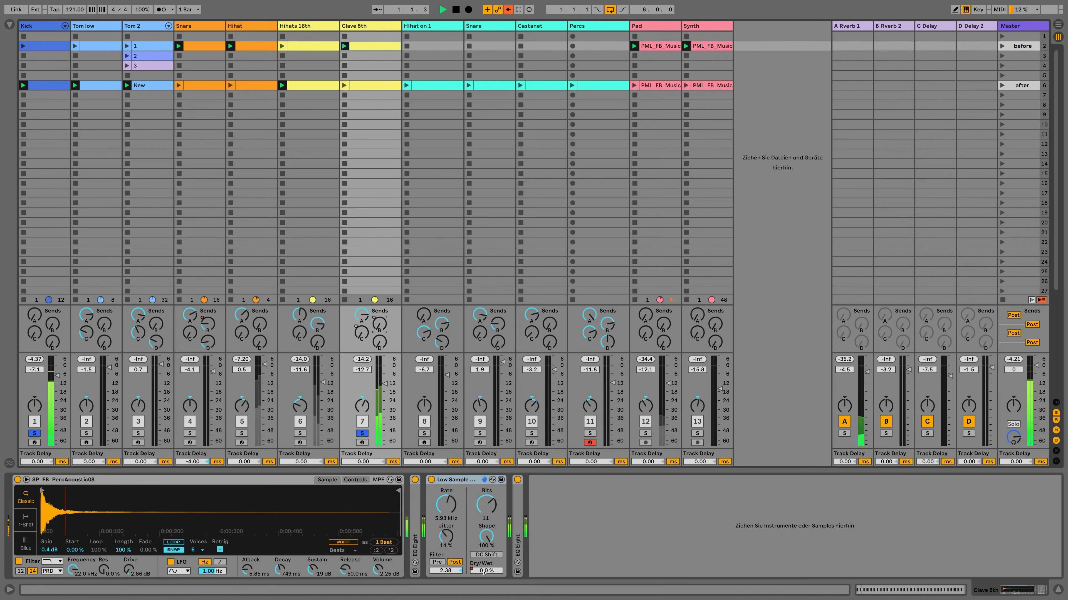
drag(486, 571, 486, 526)
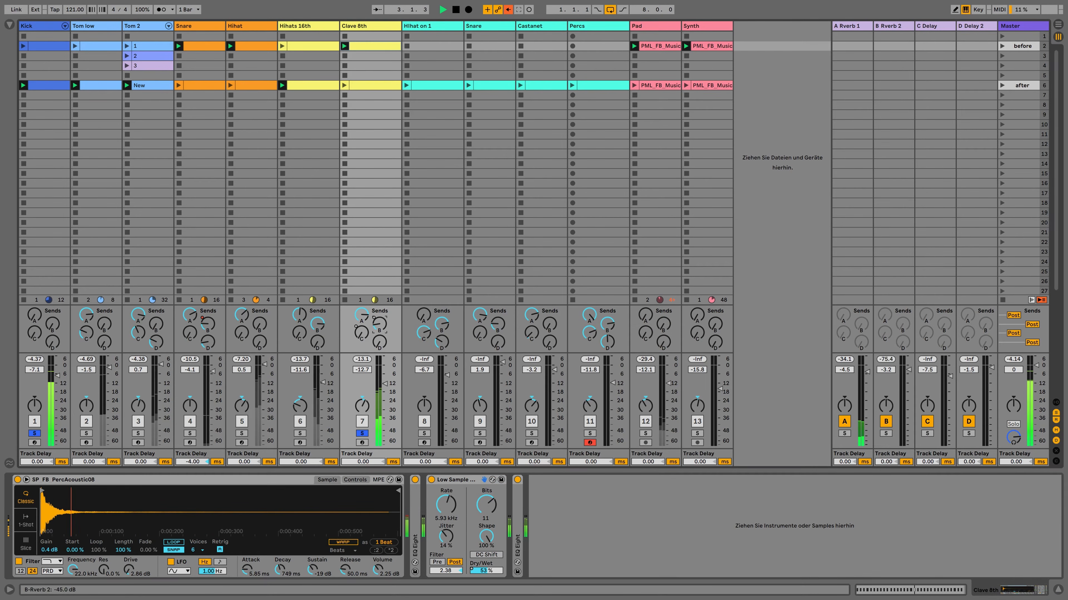
drag(361, 334, 361, 280)
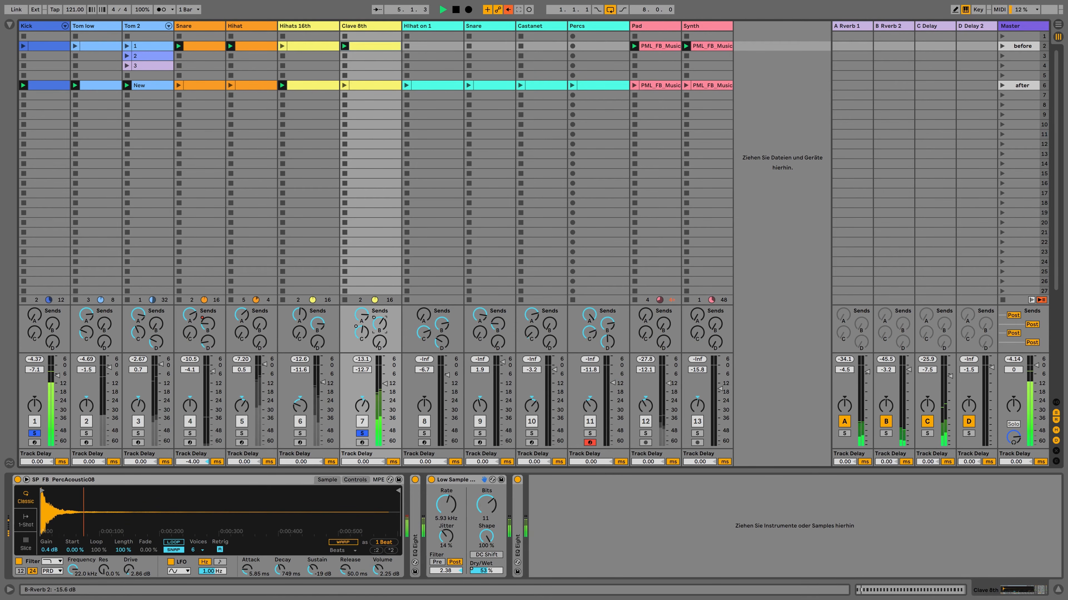
key(space)
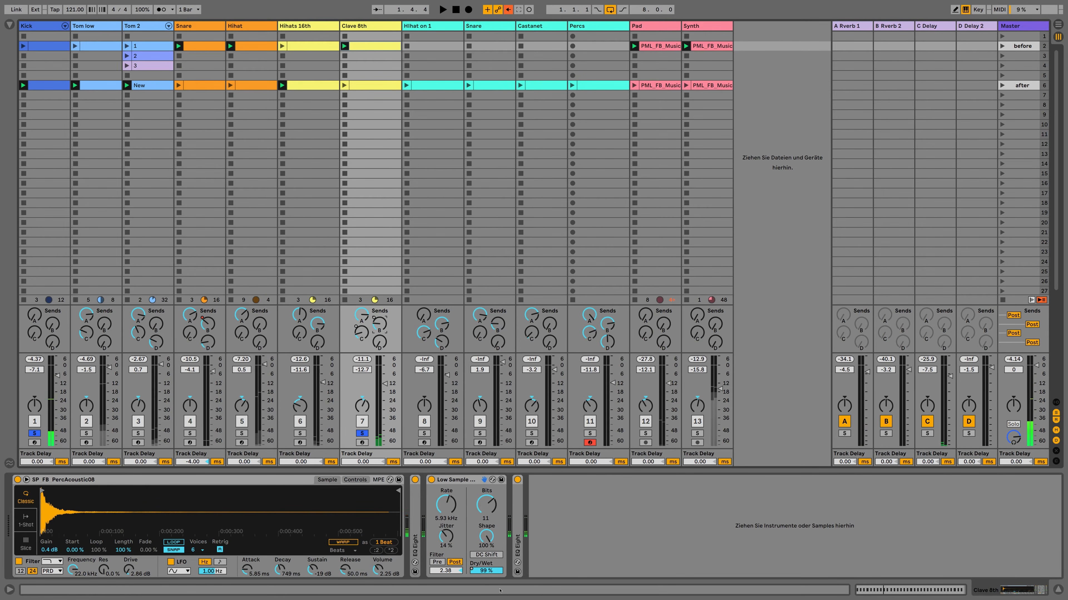
Examine the Dry Wet, B-Rverb 2 and C-Delay automation envelopes of the Clave 8th clip in the after scene.
double_click(370, 85)
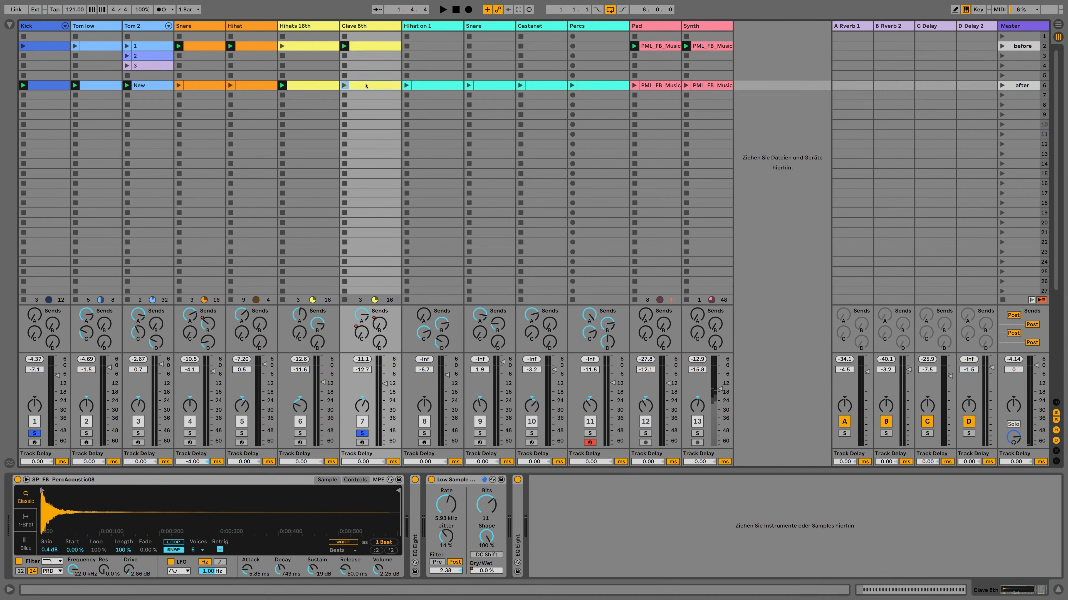
click(144, 402)
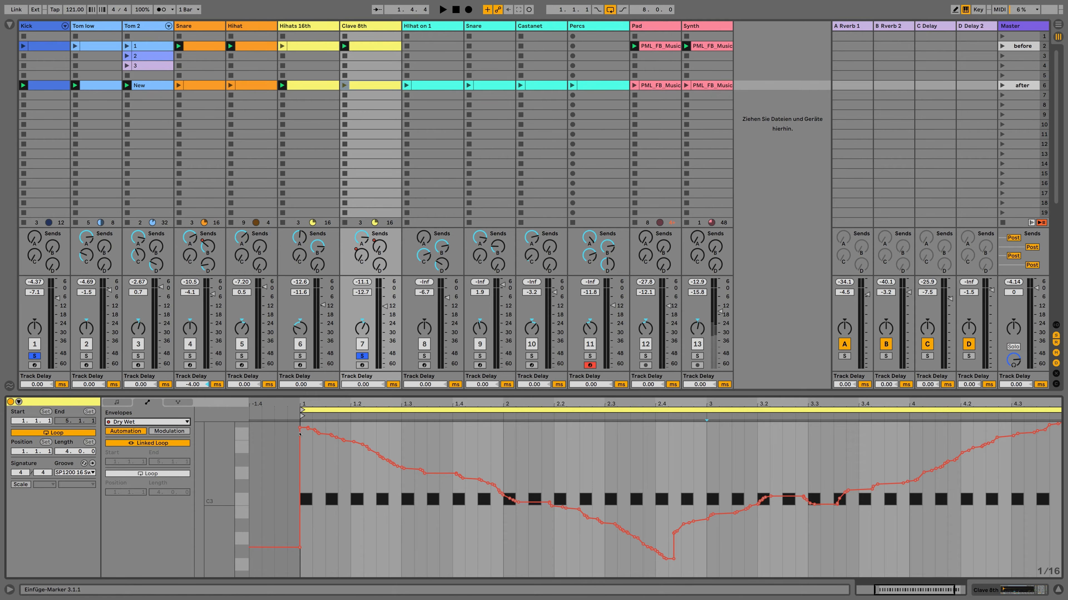
click(138, 422)
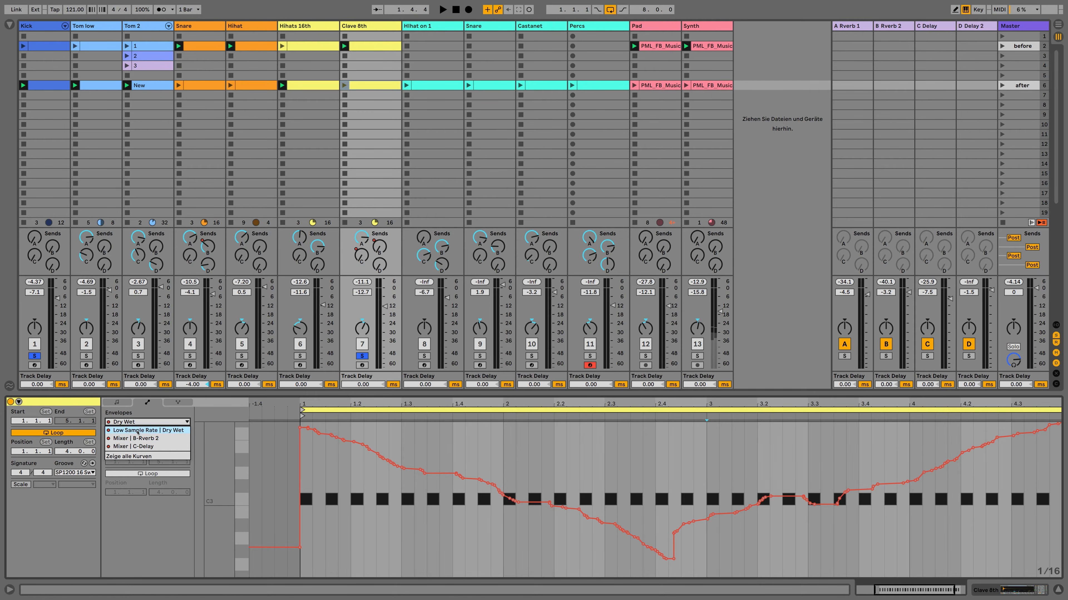
click(134, 438)
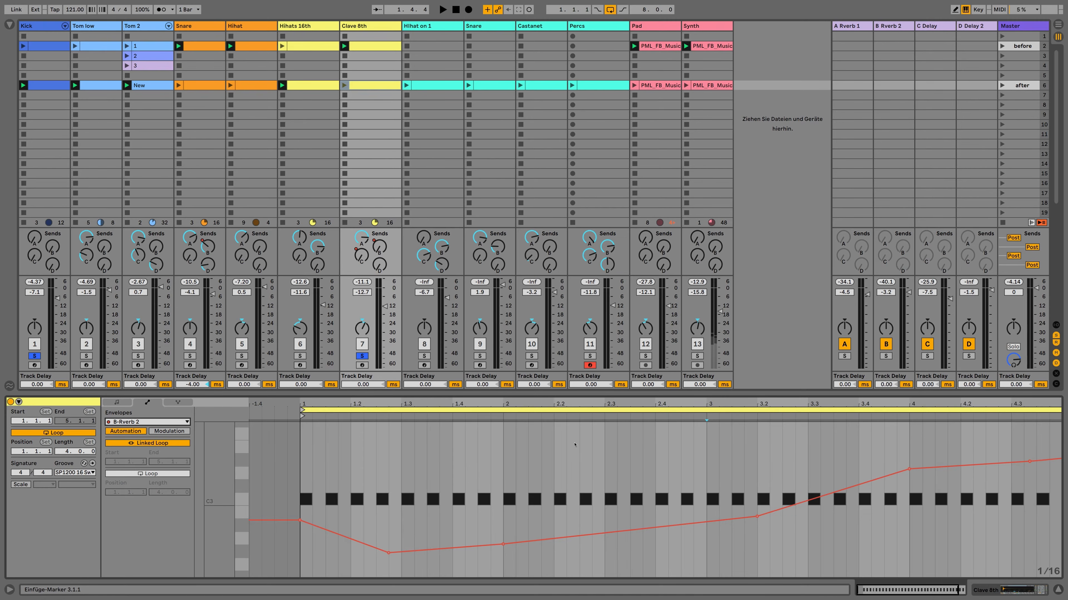
click(167, 423)
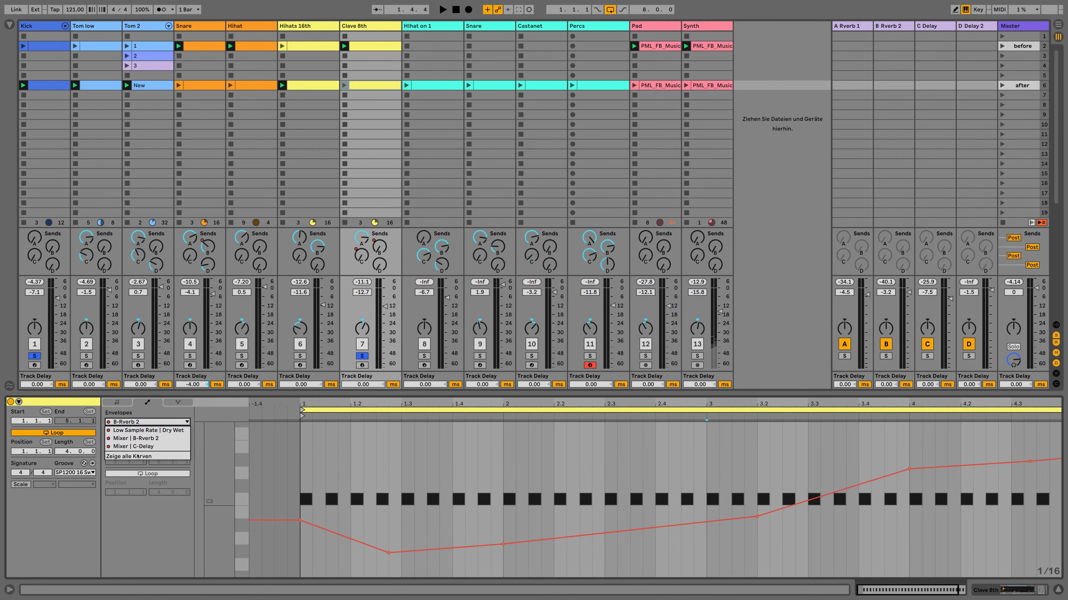
click(141, 447)
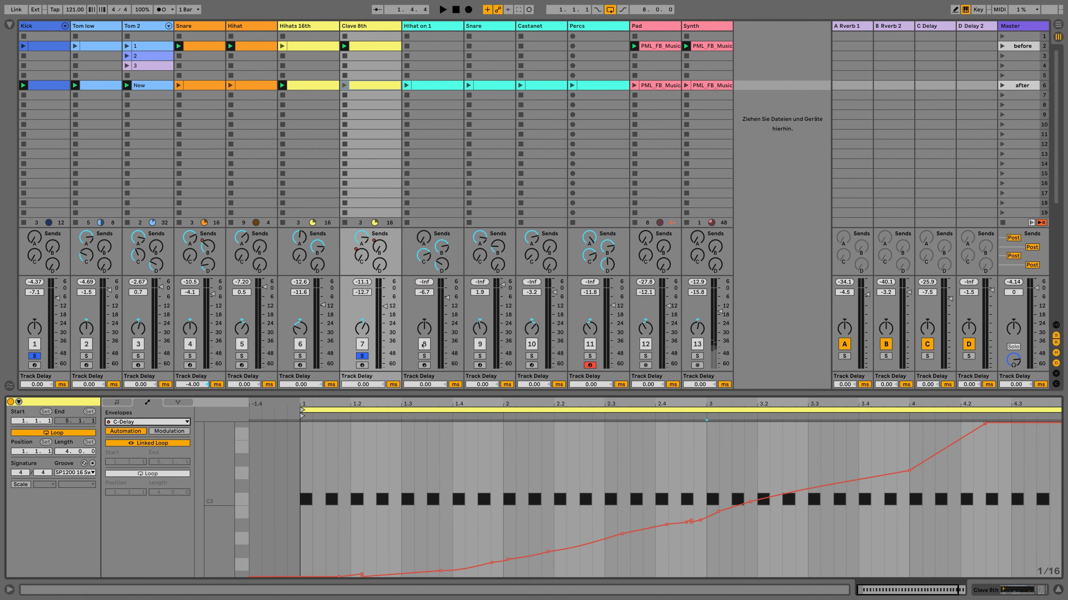
Launch the Clave 8th clip of the after scene and add the Hihats 16th and orange Snare tracks to the solo.
click(344, 86)
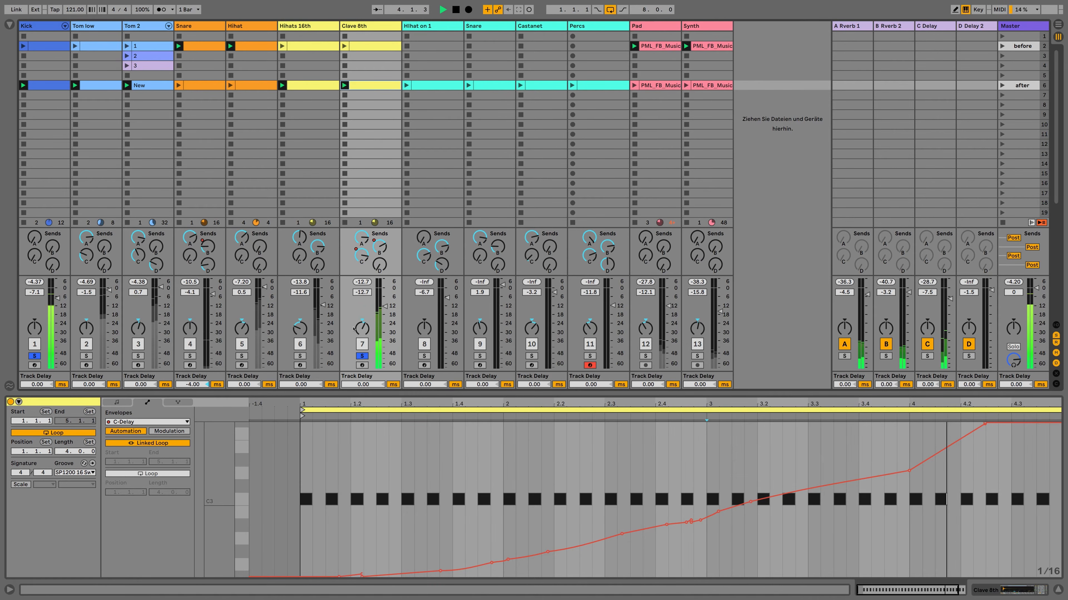
click(300, 356)
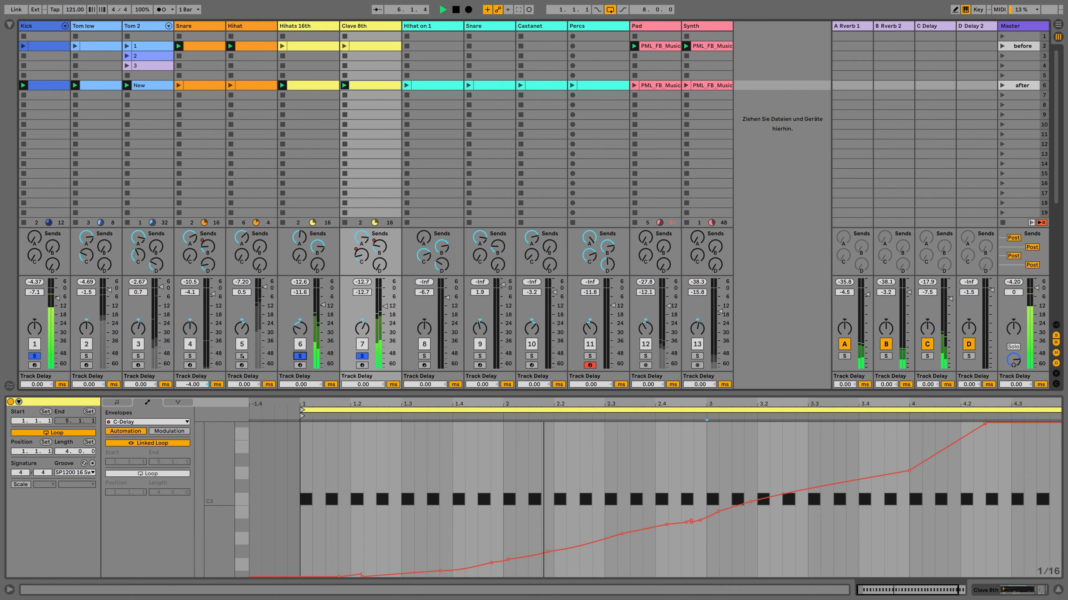
click(190, 356)
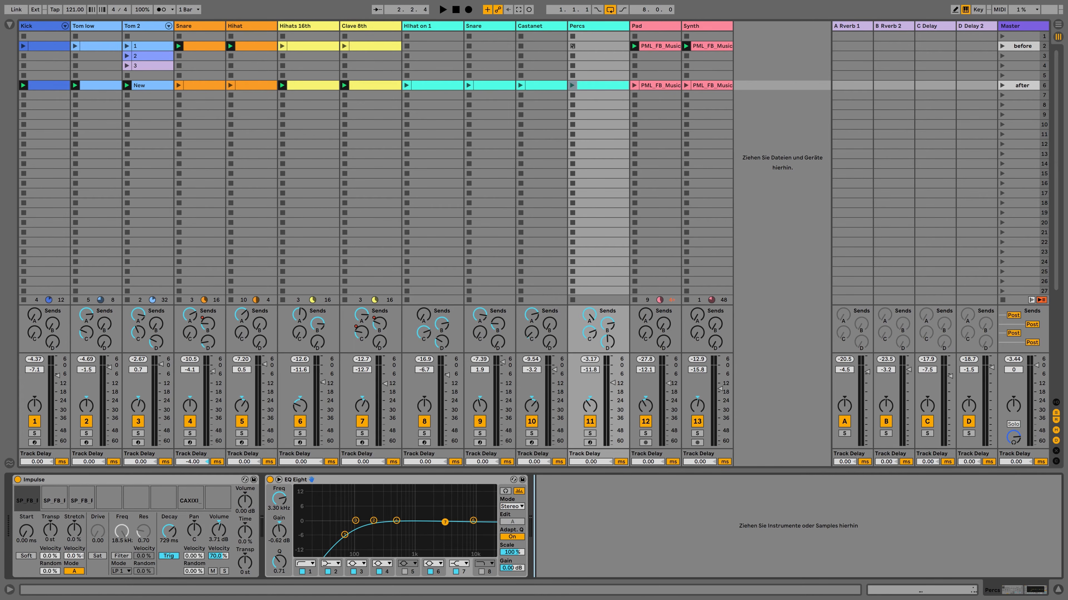
Arm the Hihat on 1 track, audition its sample and show the notes of its after clip.
click(424, 443)
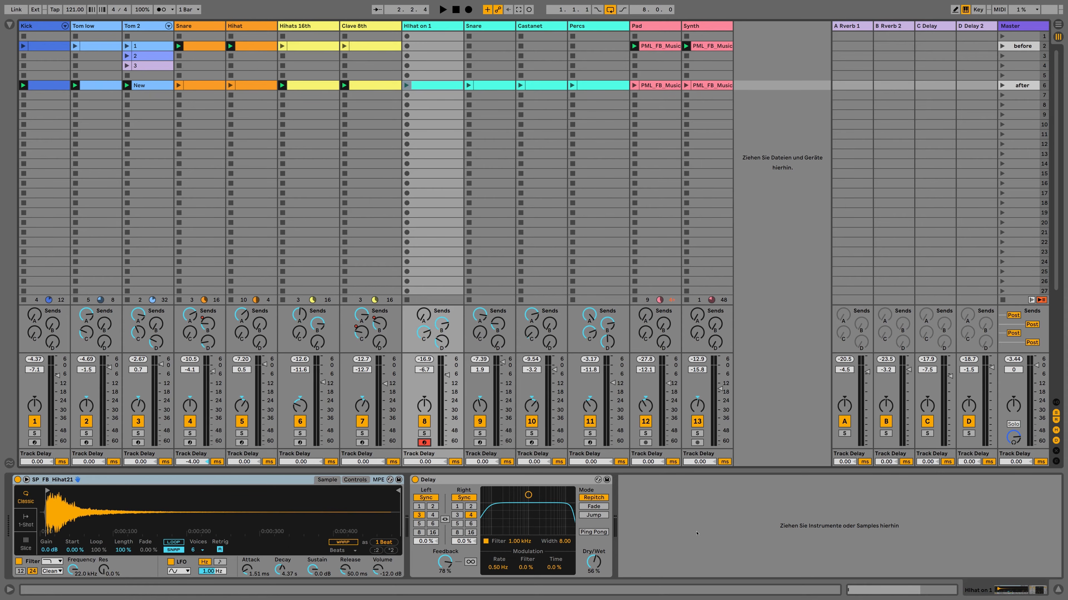
key(a)
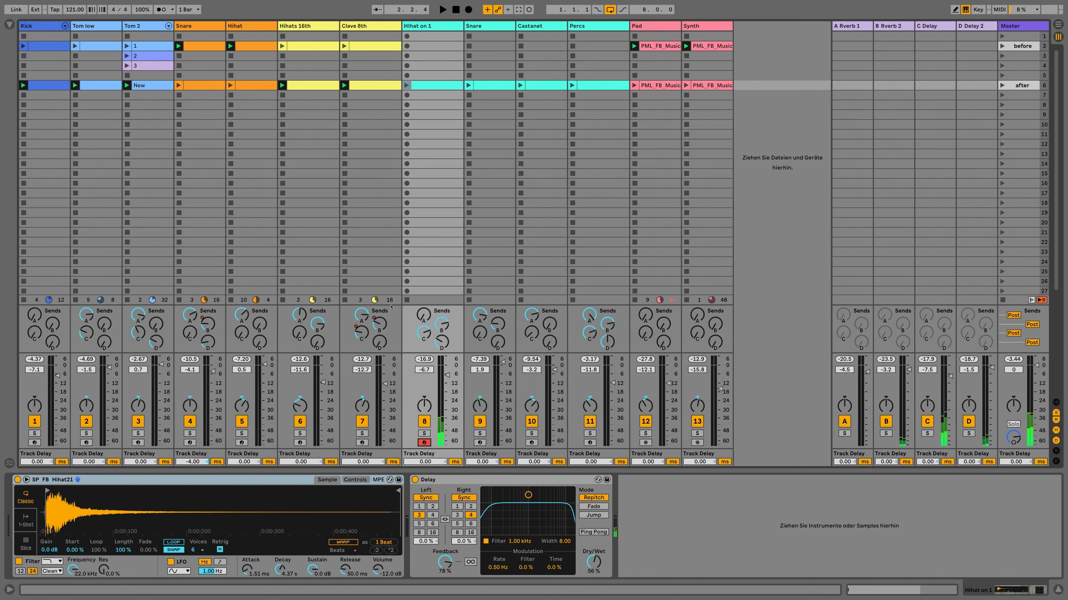
double_click(438, 85)
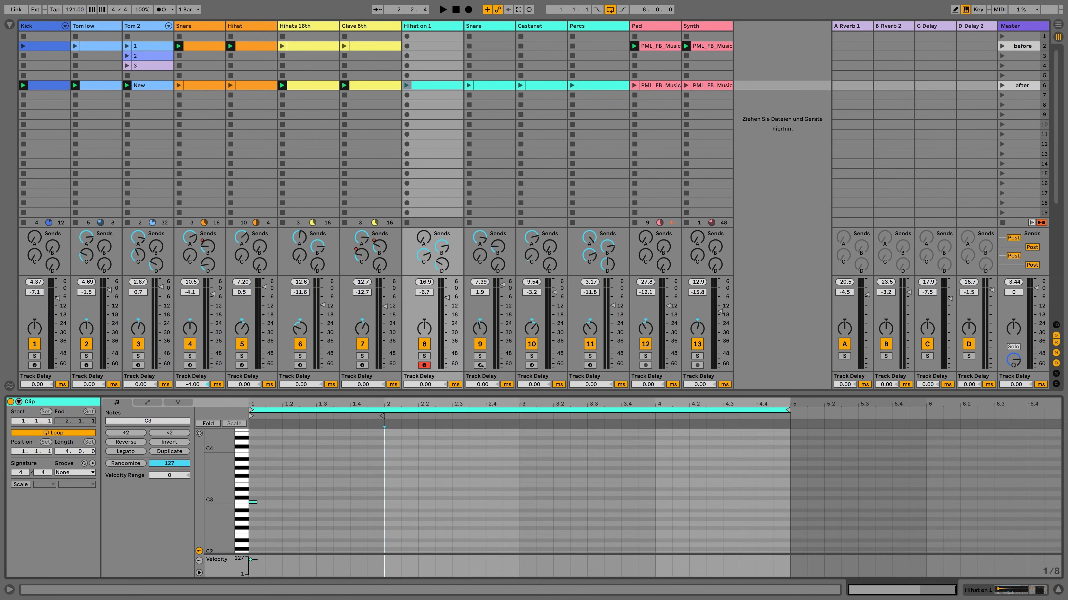
Arm the turquoise Snare track, audition its sound twice and highlight its clip's notes in the first and second bars.
click(480, 365)
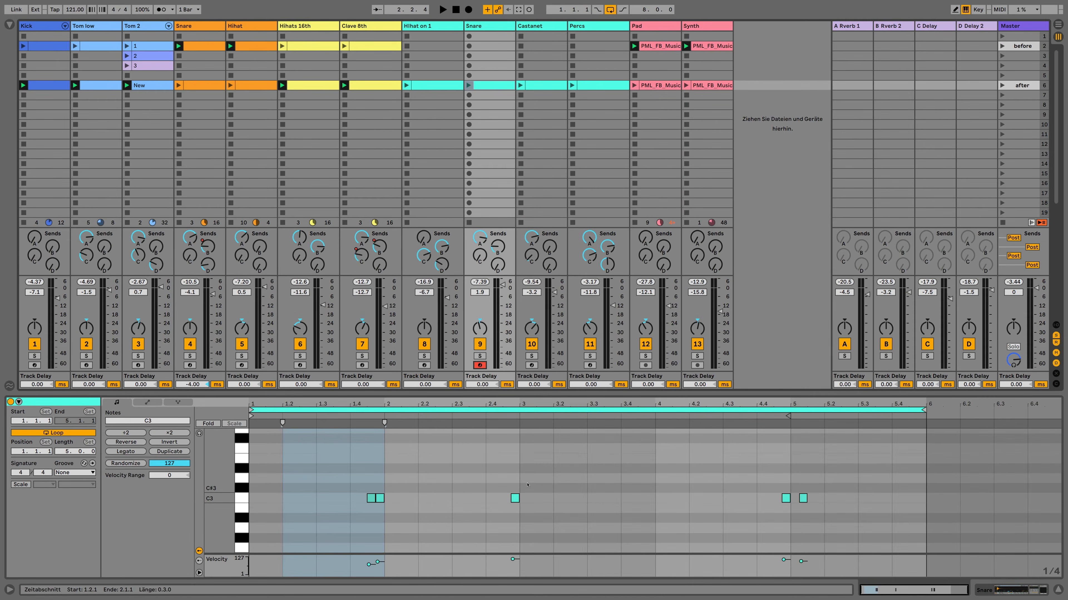
key(a)
key(a)
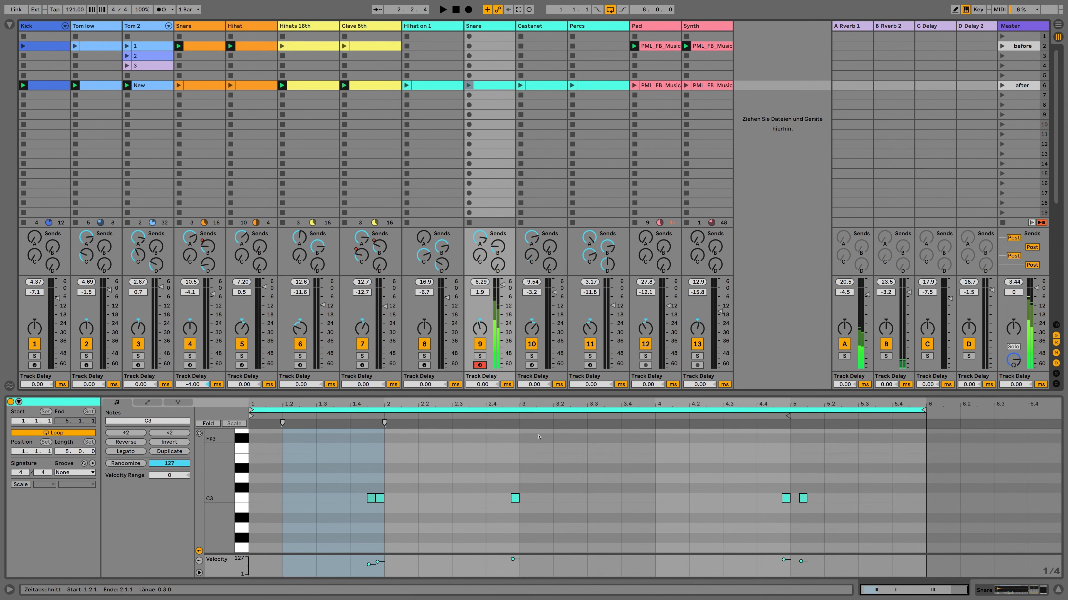
click(387, 462)
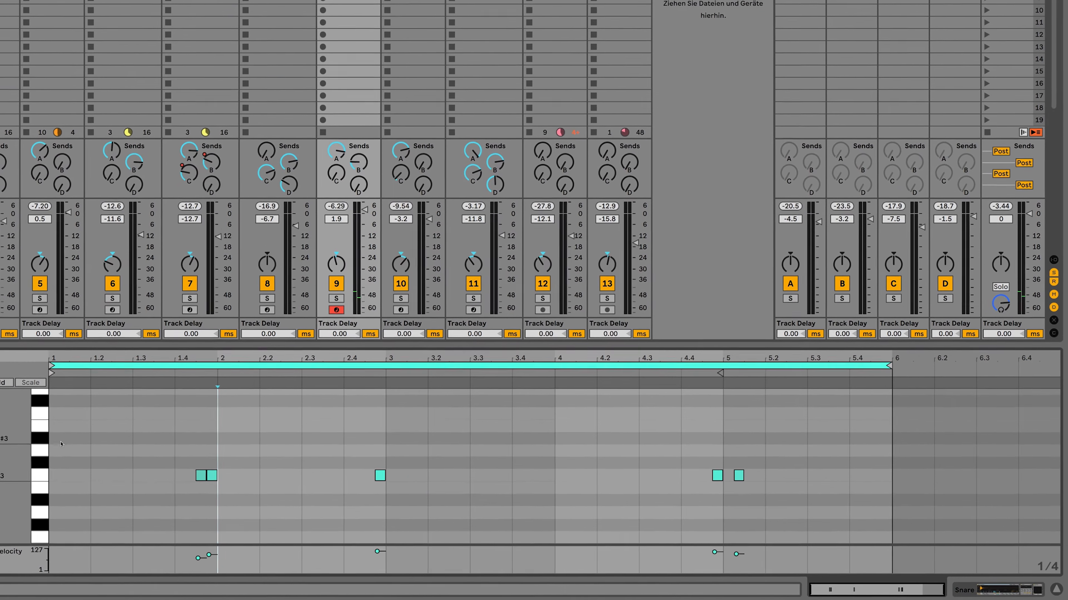
drag(258, 471, 384, 525)
drag(206, 507, 207, 508)
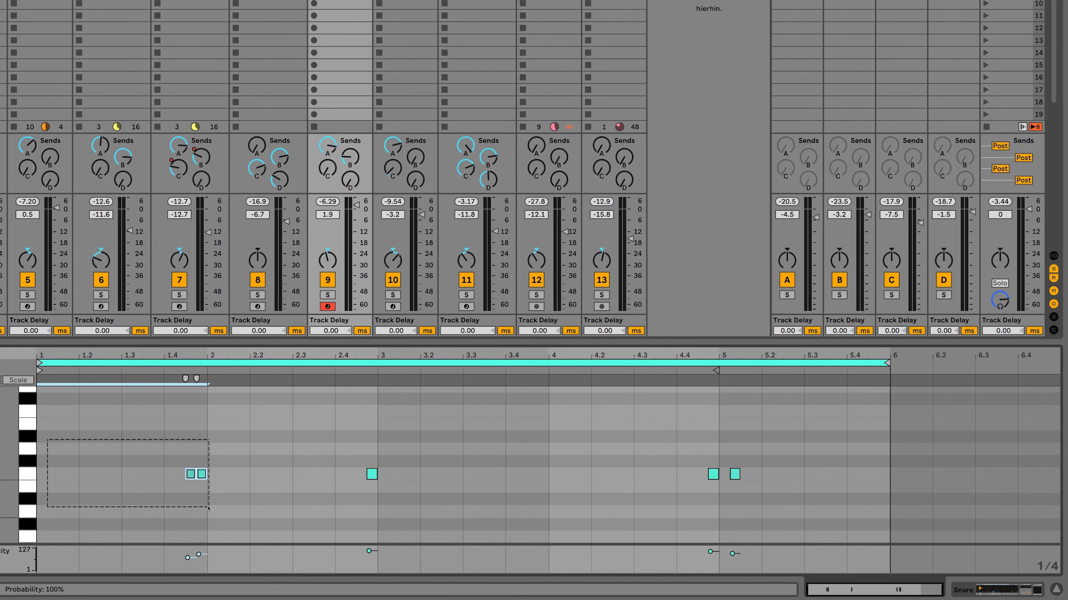
drag(218, 434, 376, 509)
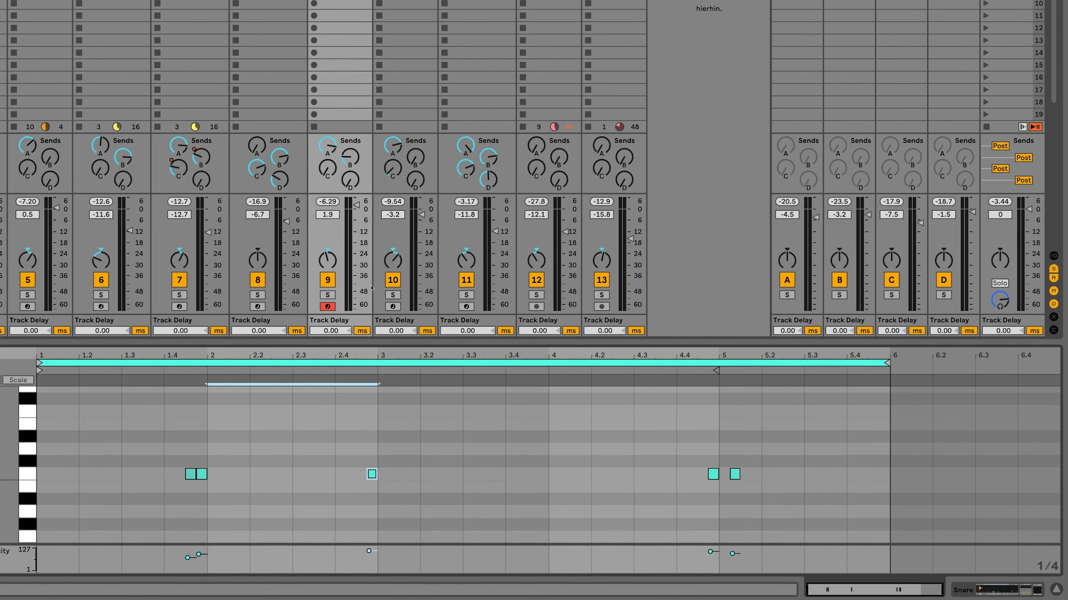
Arm the Castanet track, audition its sound and highlight the first two notes of its clip.
click(393, 307)
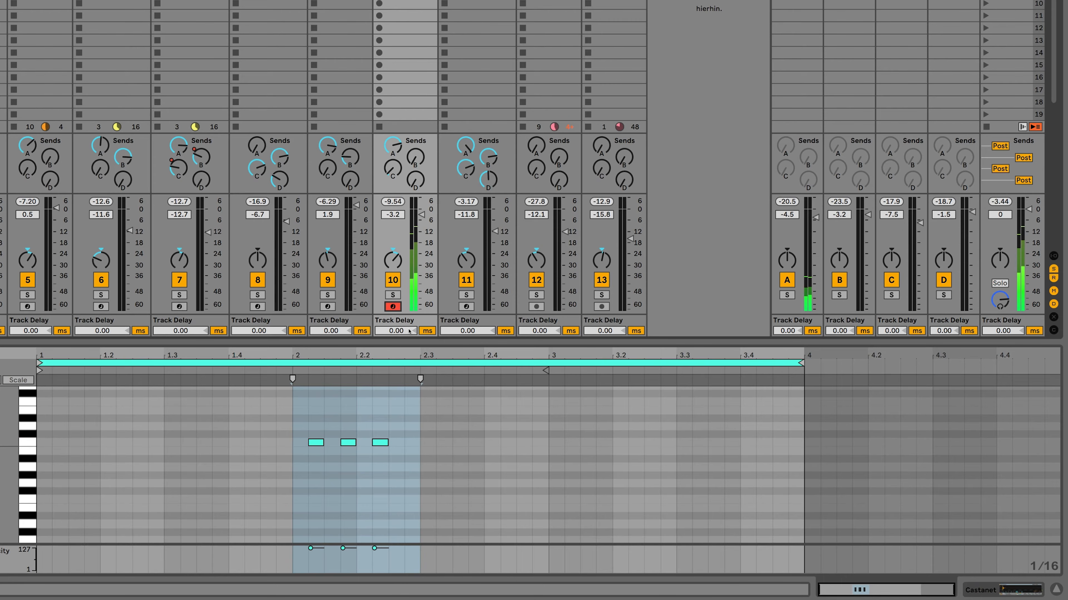
click(290, 449)
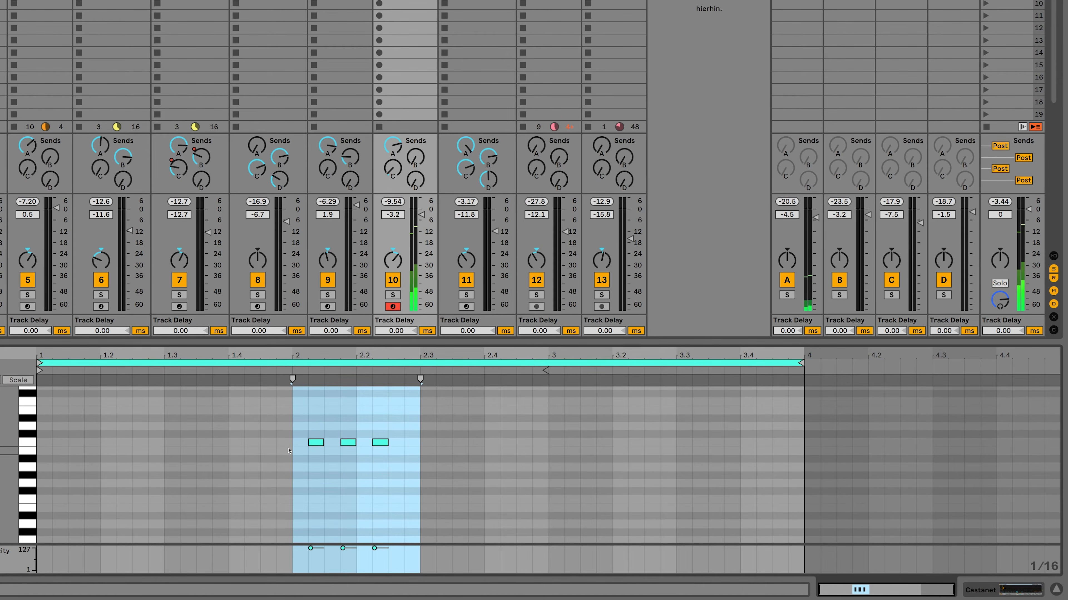
scroll(289, 449, up, 1)
click(296, 427)
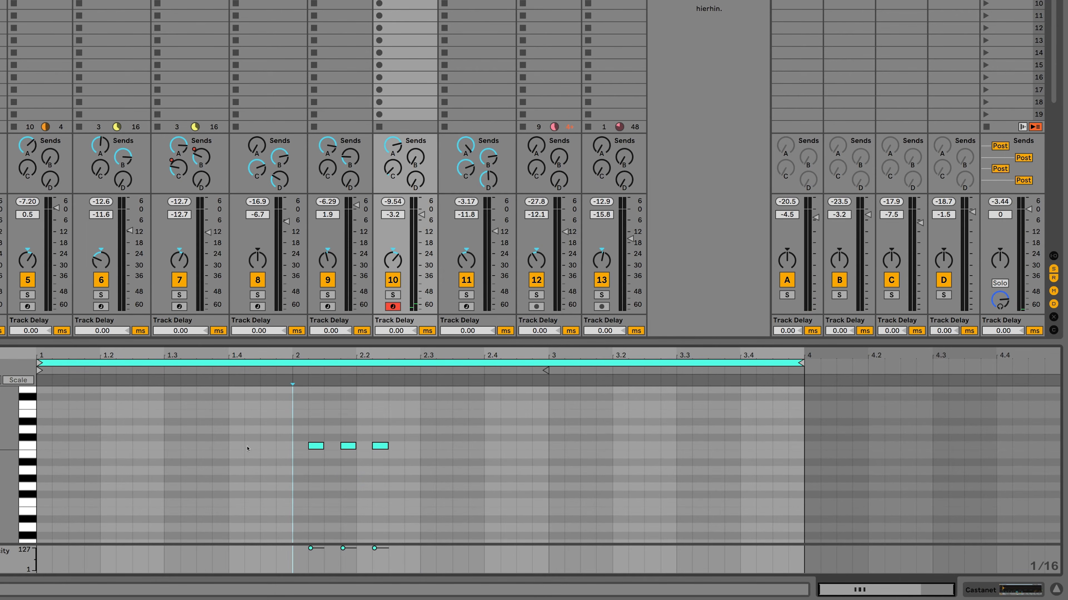
drag(66, 412, 357, 510)
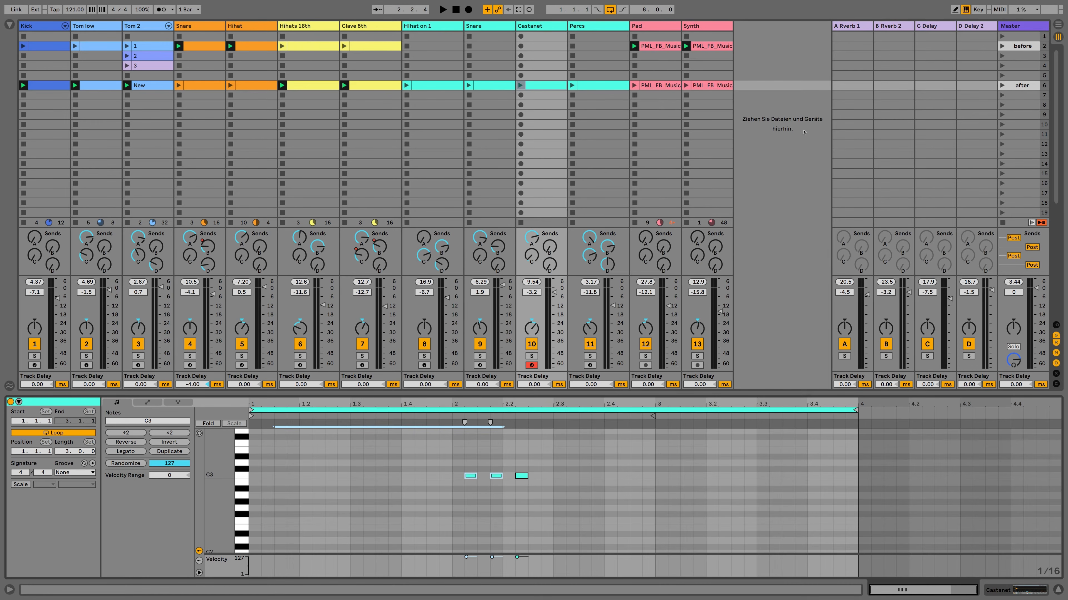
Arm the Percs track, show its clip's notes and audition three of its Impulse percussion sounds.
click(590, 365)
key(a)
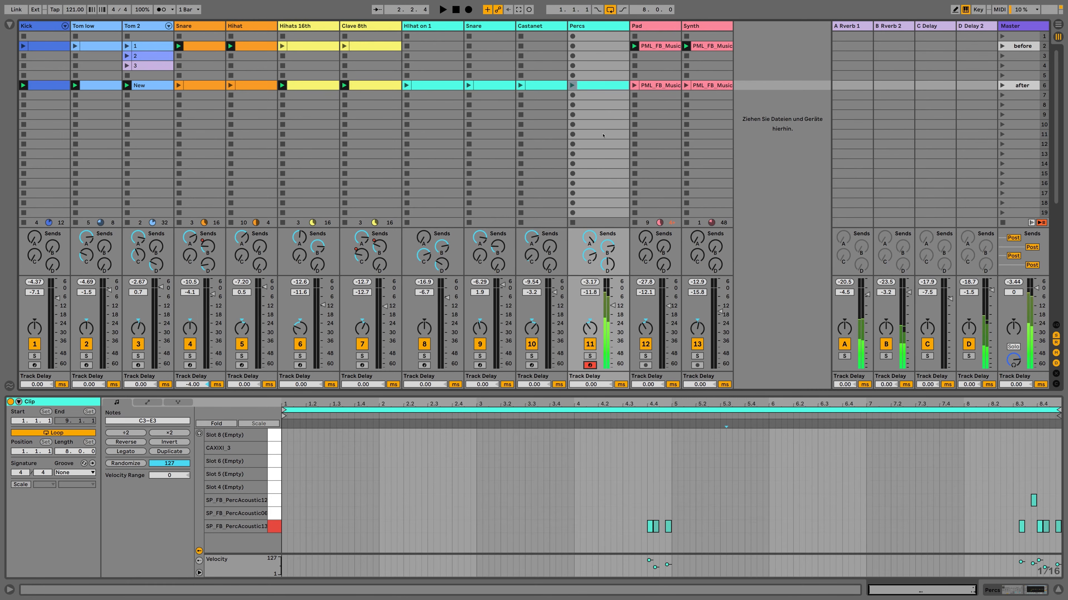
key(d)
key(s)
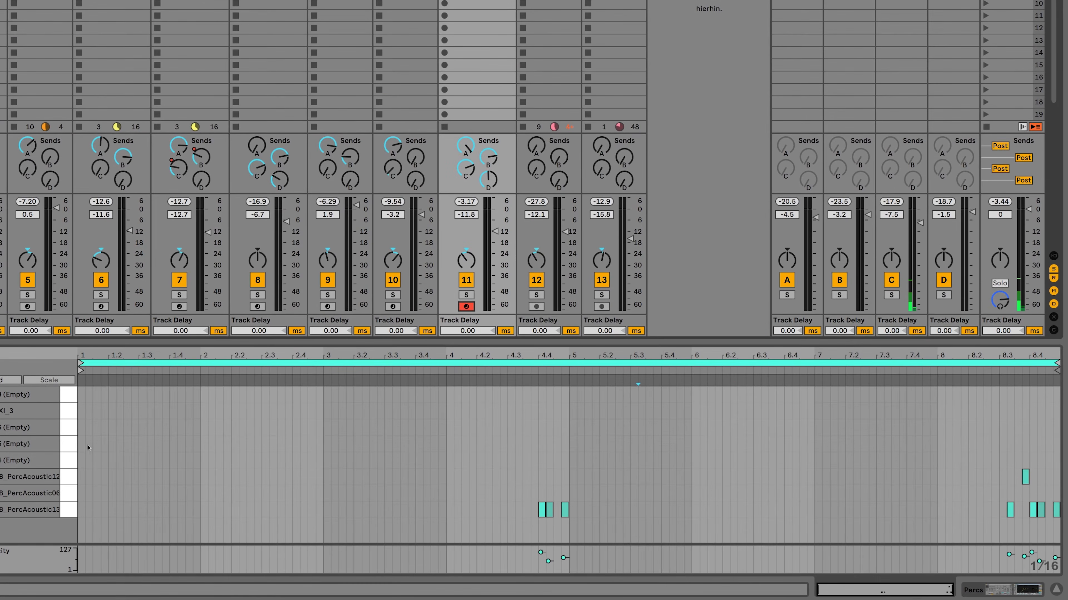
Highlight the notes in the first four bars of the Percs clip and deactivate the Percs track.
drag(88, 441, 569, 569)
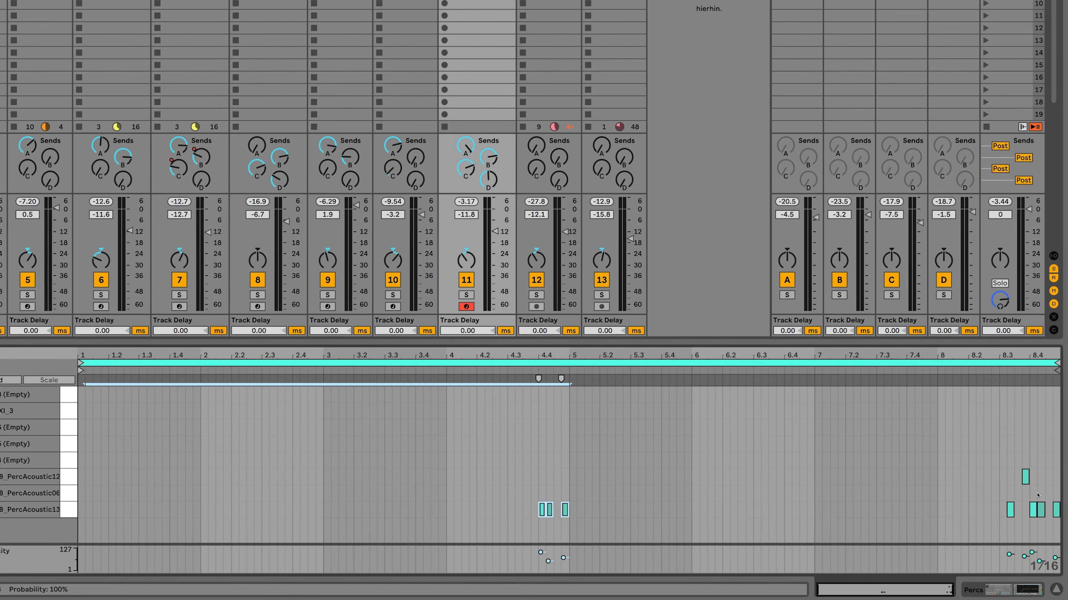
click(467, 280)
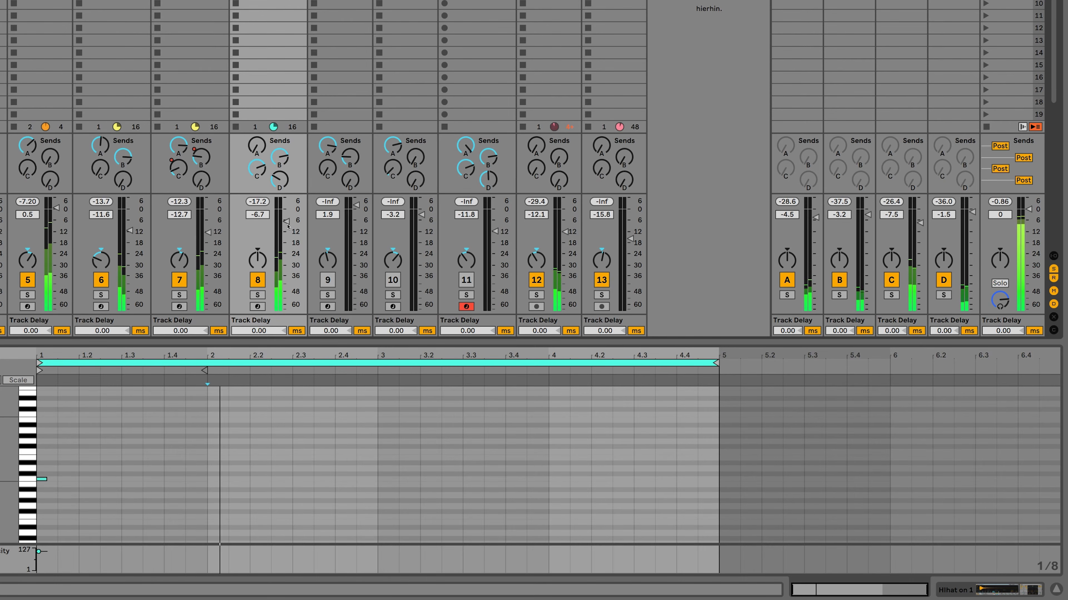
Reactivate the turquoise Snare and Castanet tracks, show the Castanet clip's notes and play the groove.
key(Right)
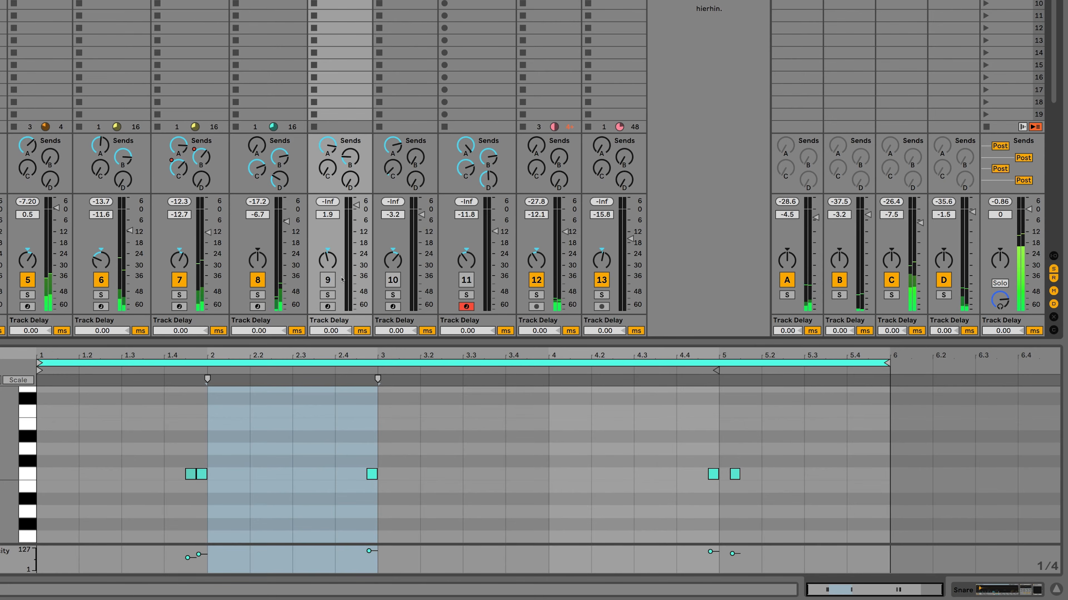
click(328, 280)
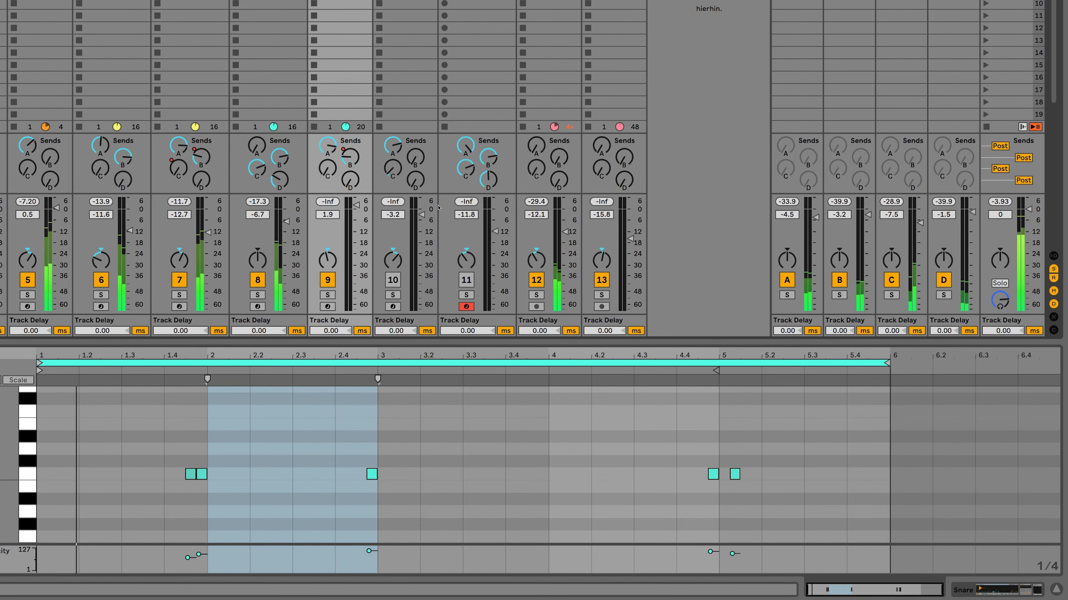
click(393, 280)
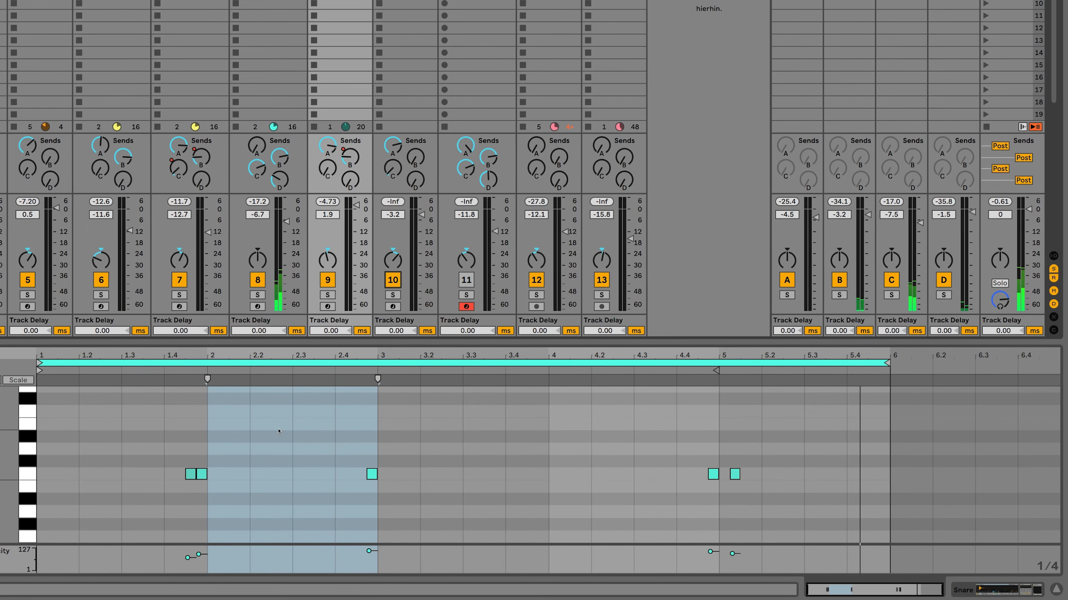
click(292, 430)
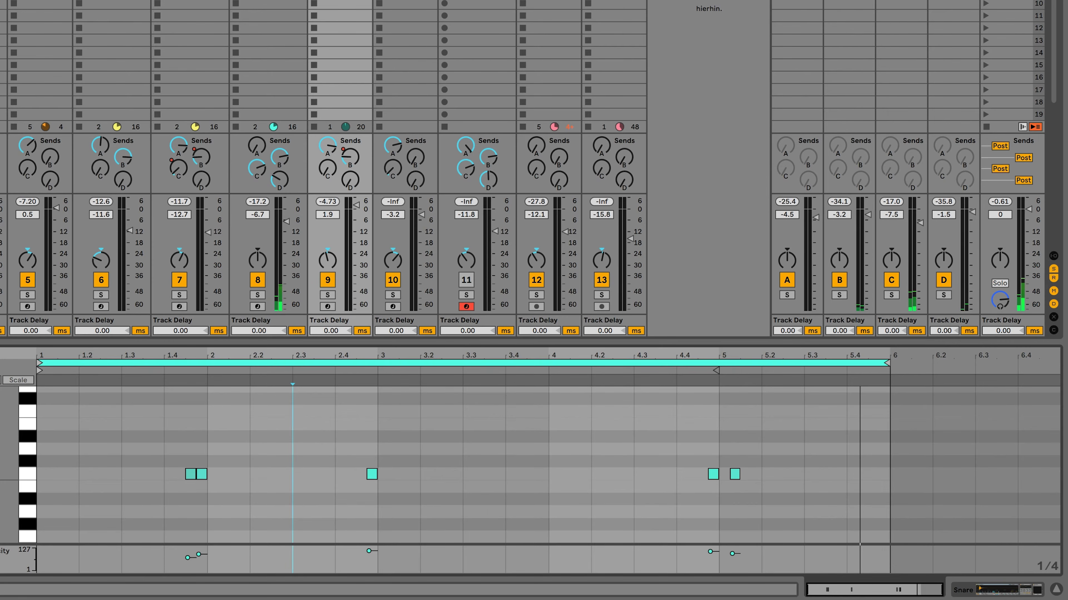
click(405, 3)
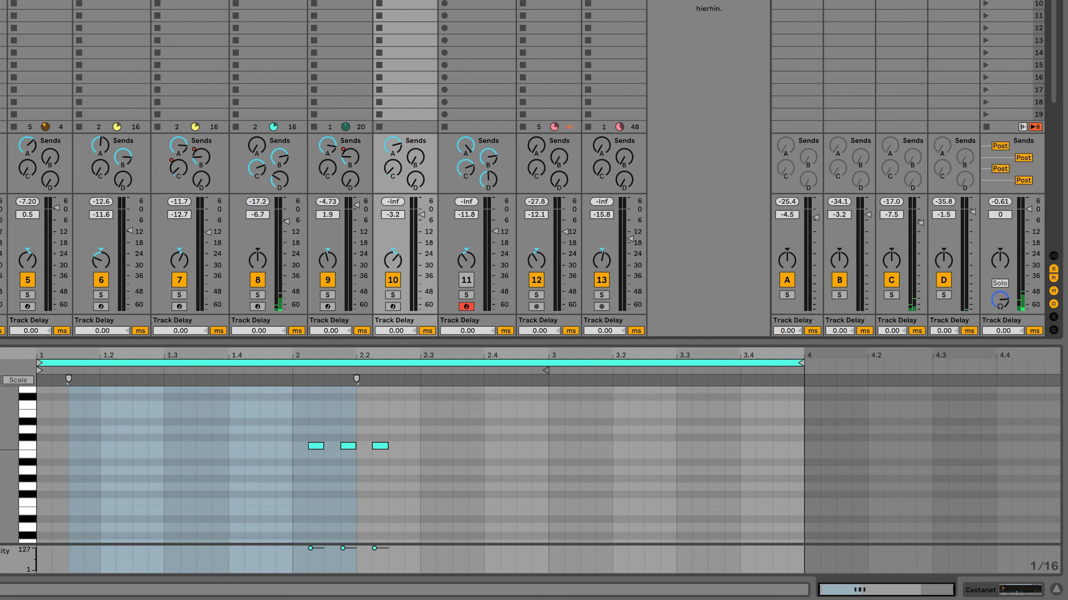
key(space)
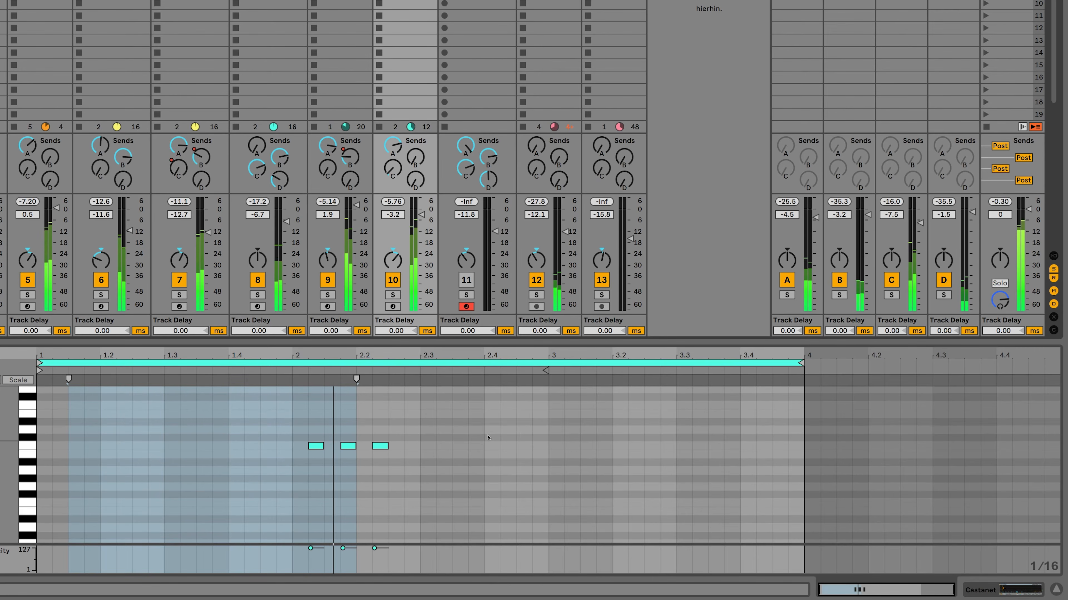
Reactivate the Percs track, clear the time selection in its clip and stop playback.
click(445, 252)
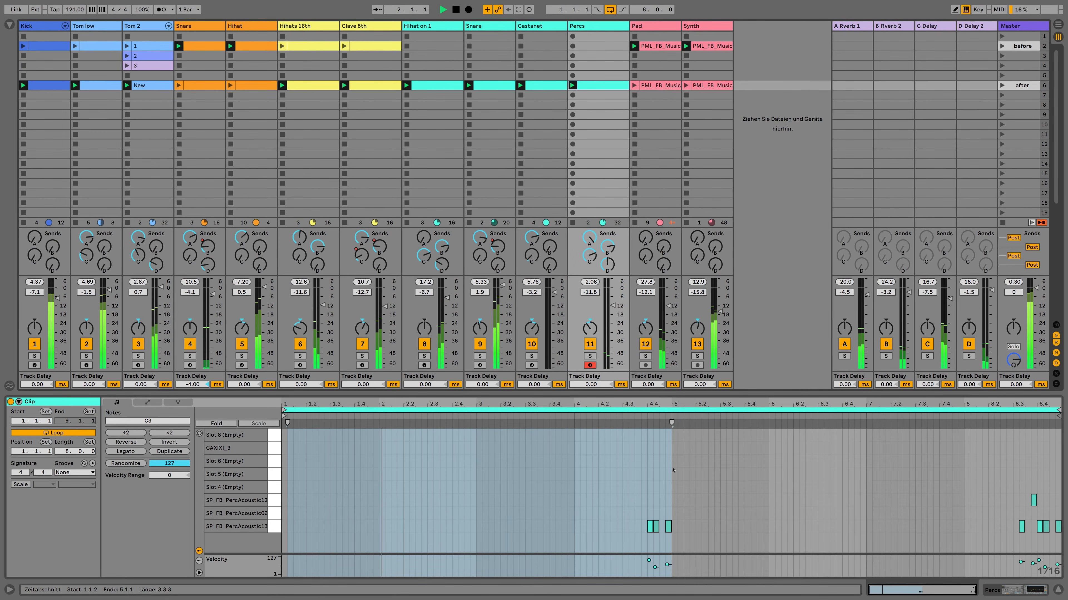
click(688, 510)
key(space)
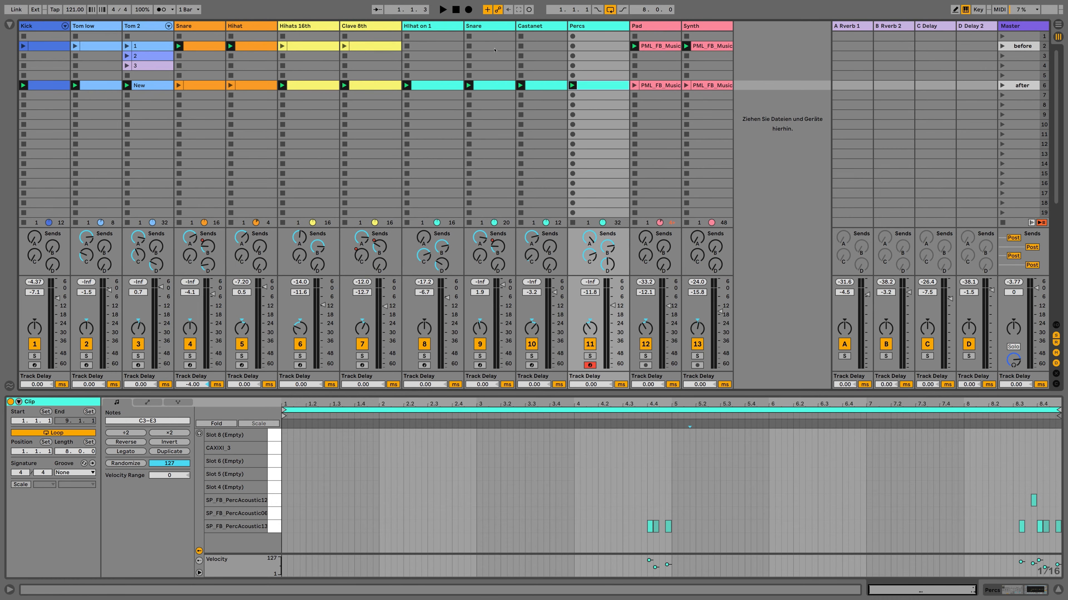
Review the notes of the Castanet, turquoise Snare and Hihat on 1 after clips one after another.
click(542, 88)
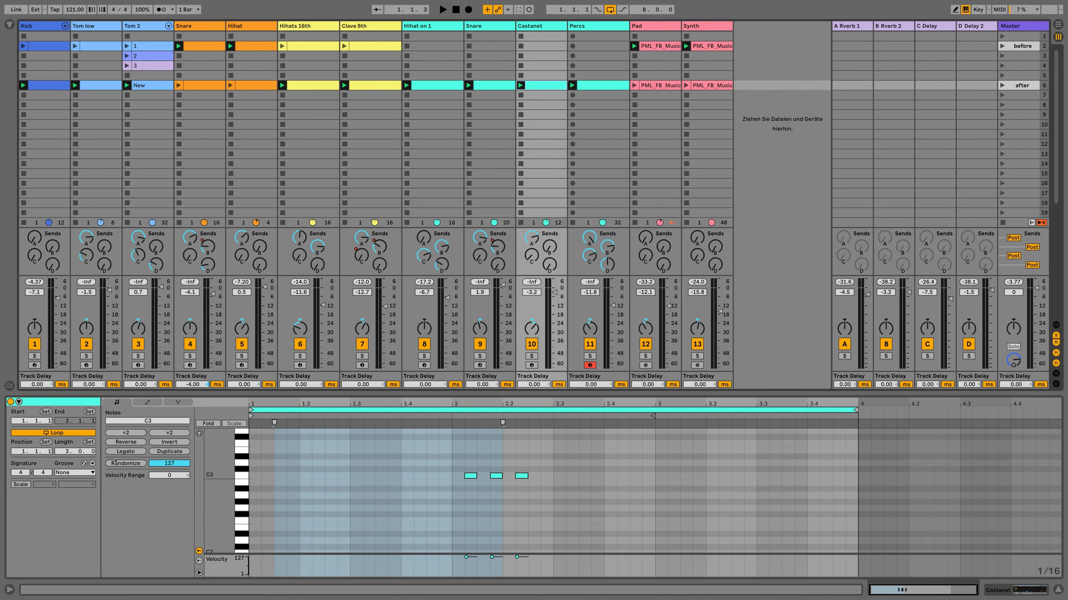
click(494, 88)
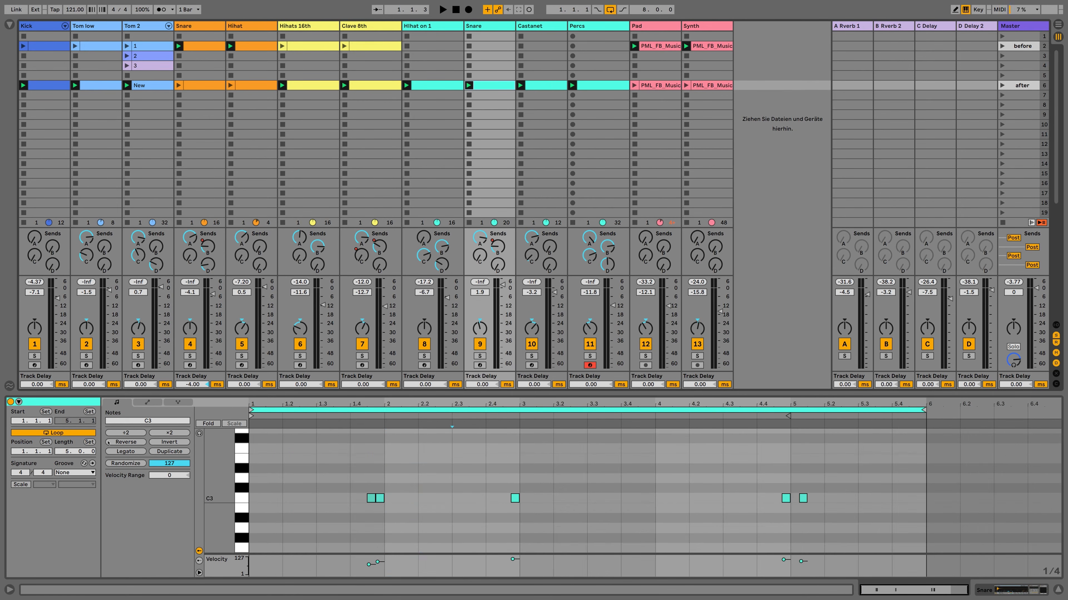
click(437, 87)
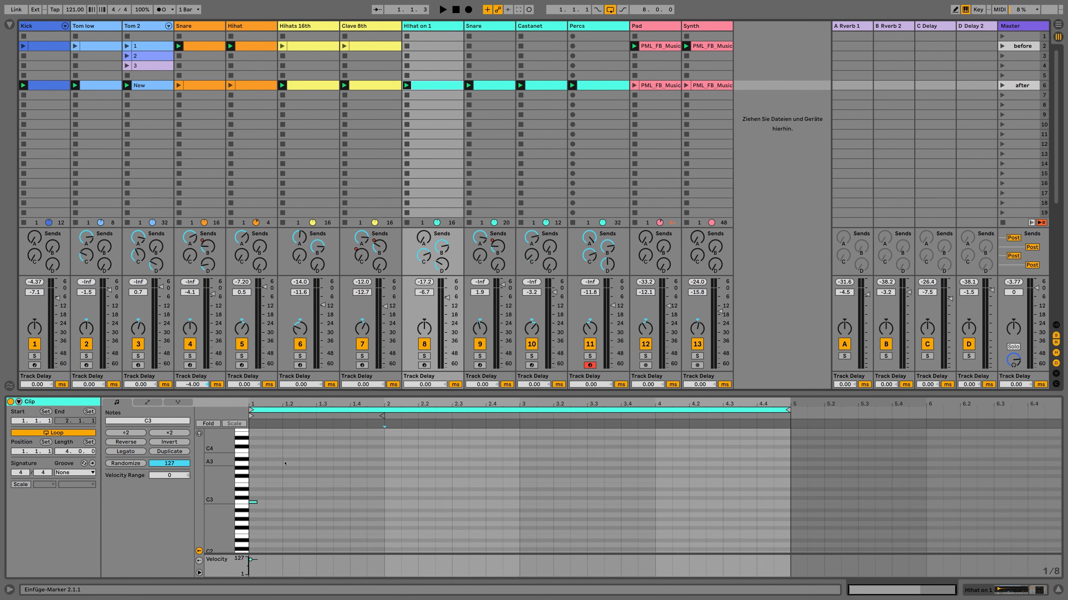
scroll(285, 463, down, 2)
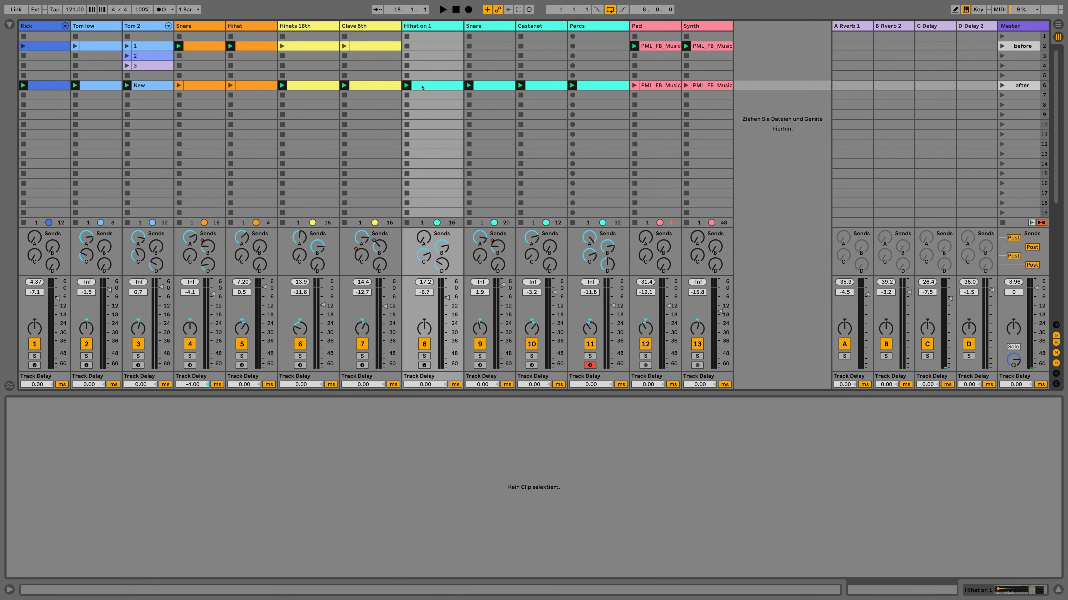
click(454, 85)
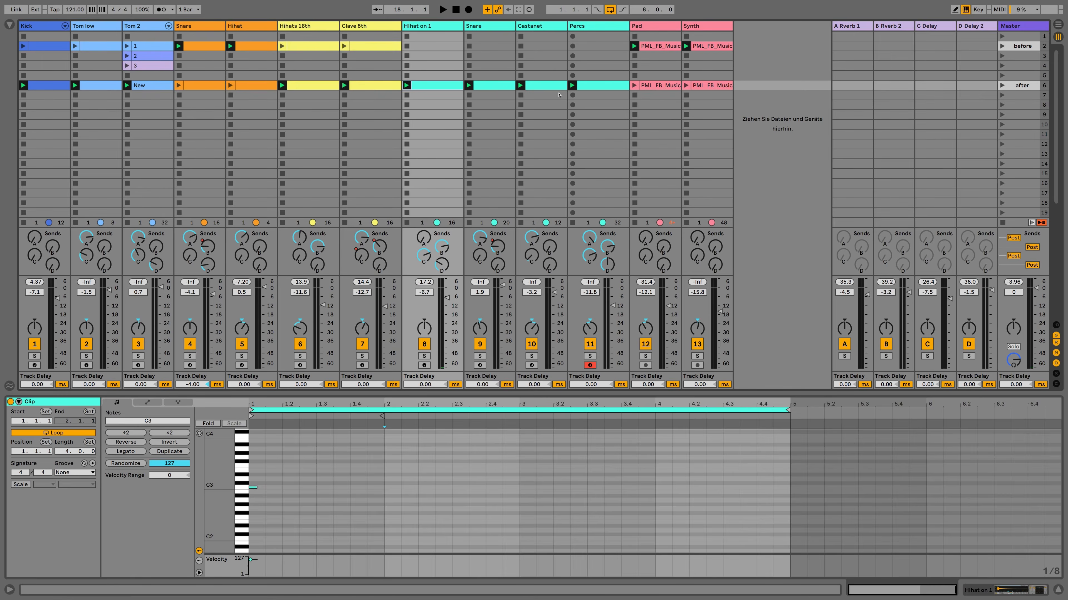
Copy the after clips of Hihat on 1, Snare, Castanet and Percs into the Arrangement at bar 21.
shift+click(590, 88)
key(Tab)
drag(476, 96, 574, 142)
Return the Hihat on 1, Snare, Castanet and Percs tracks from Session clips to Arrangement playback.
click(884, 159)
click(885, 206)
click(885, 254)
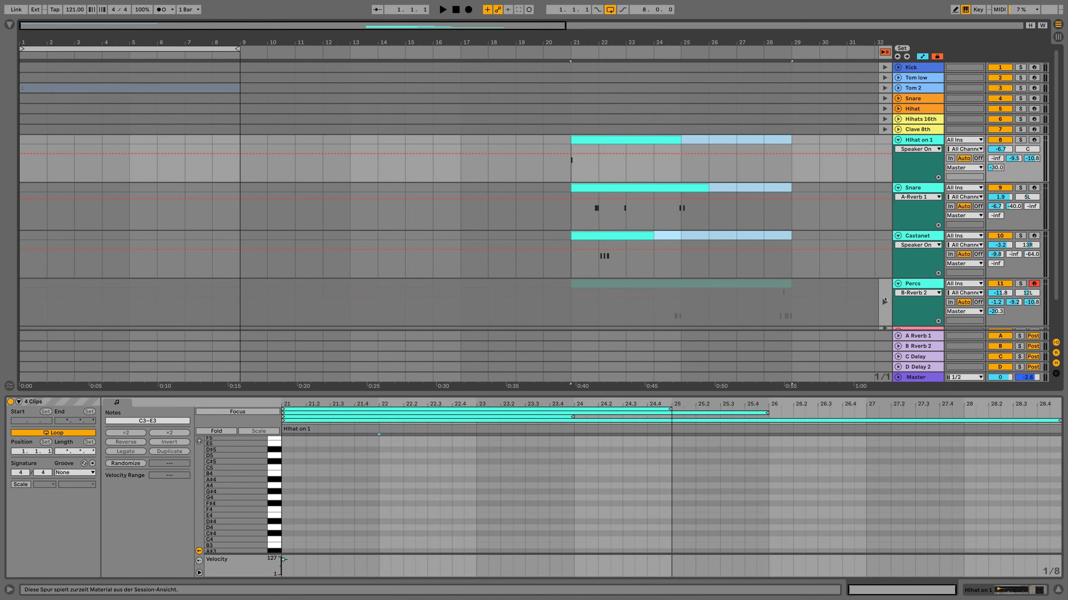
click(884, 301)
Extend the looped Percs, Castanet, Snare and Hihat on 1 clips in the Arrangement to bar 41.
double_click(230, 29)
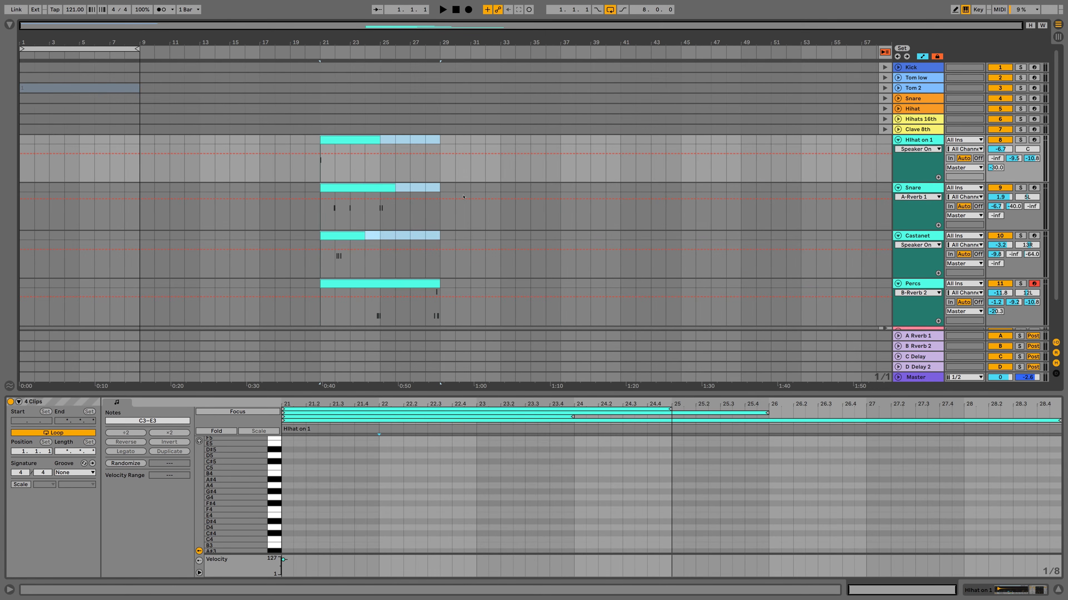
drag(434, 284, 615, 284)
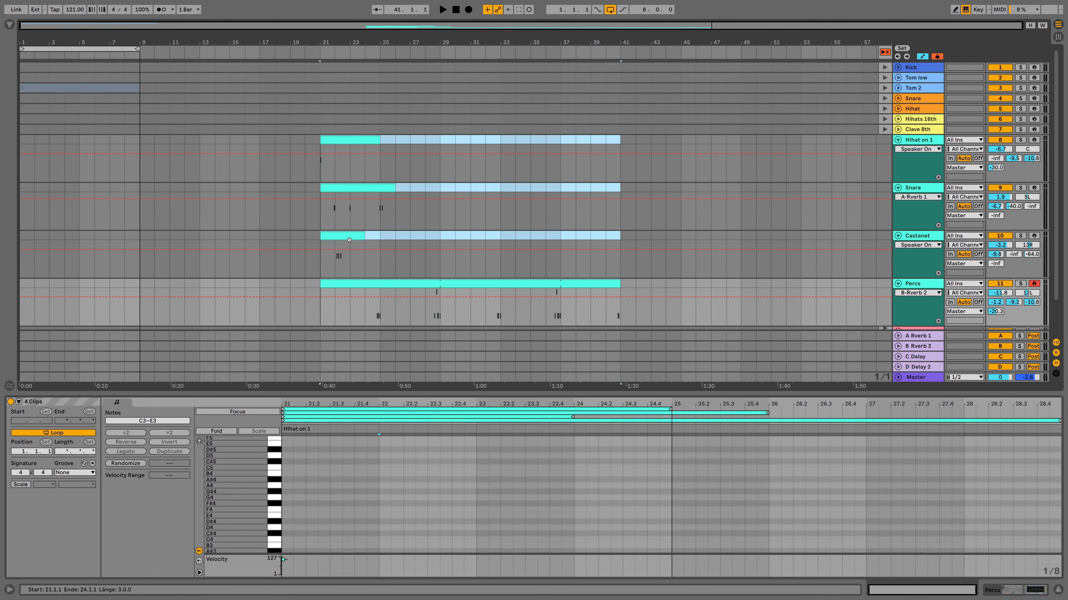
click(357, 236)
drag(363, 237, 621, 242)
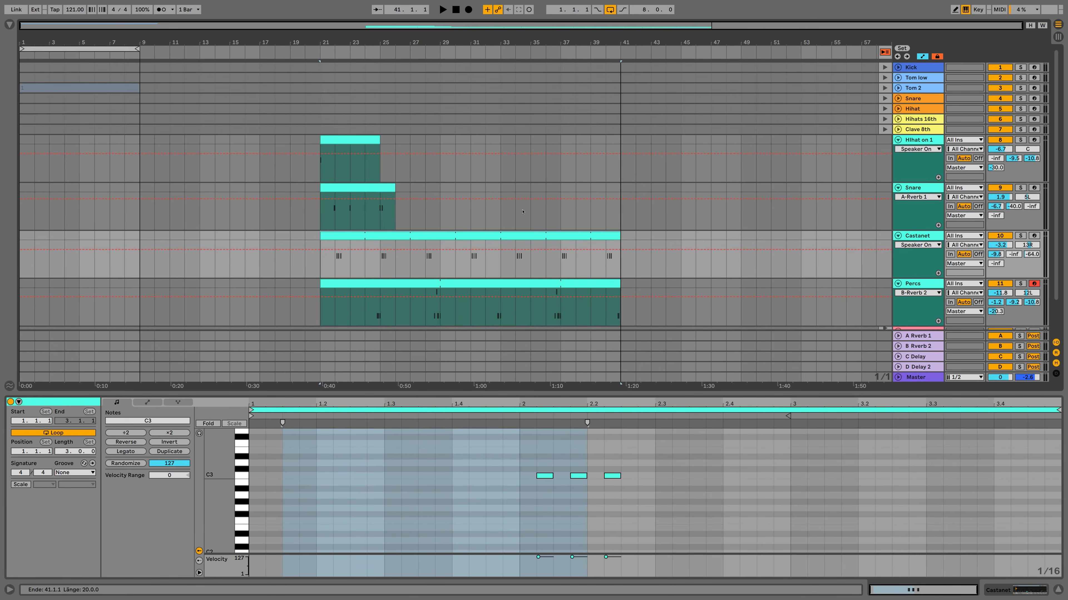
drag(394, 187, 621, 187)
drag(380, 147, 621, 146)
Delete the first Castanet hit after the start of bar 25 and the last Percs hit just before bar 25.
scroll(621, 146, down, 1)
drag(314, 42, 112, 168)
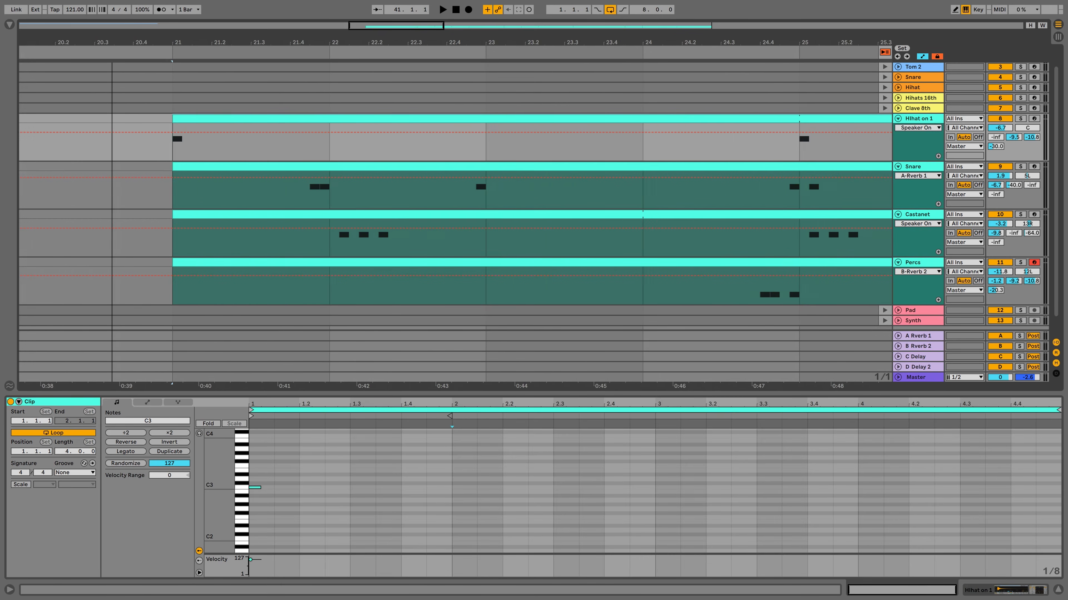
scroll(521, 168, down, 1)
drag(521, 43, 19, 79)
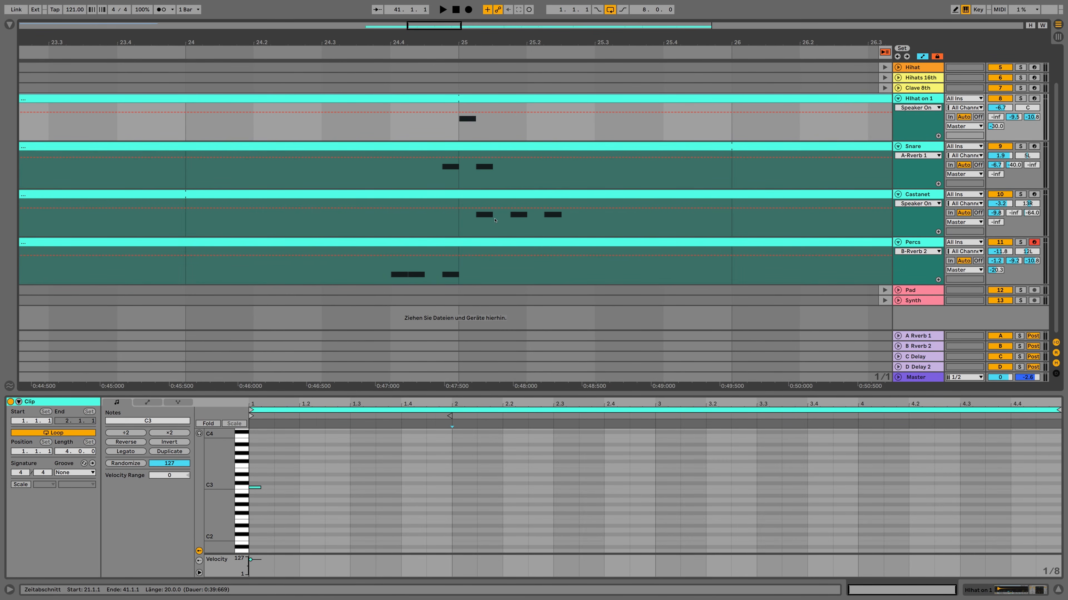
click(488, 202)
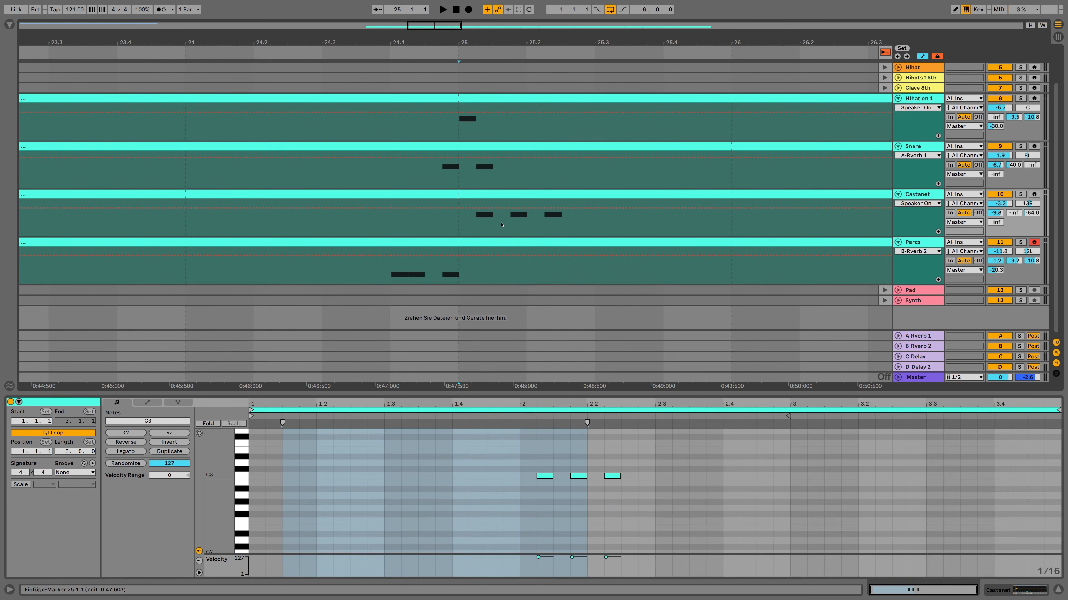
drag(502, 225, 472, 213)
key(Delete)
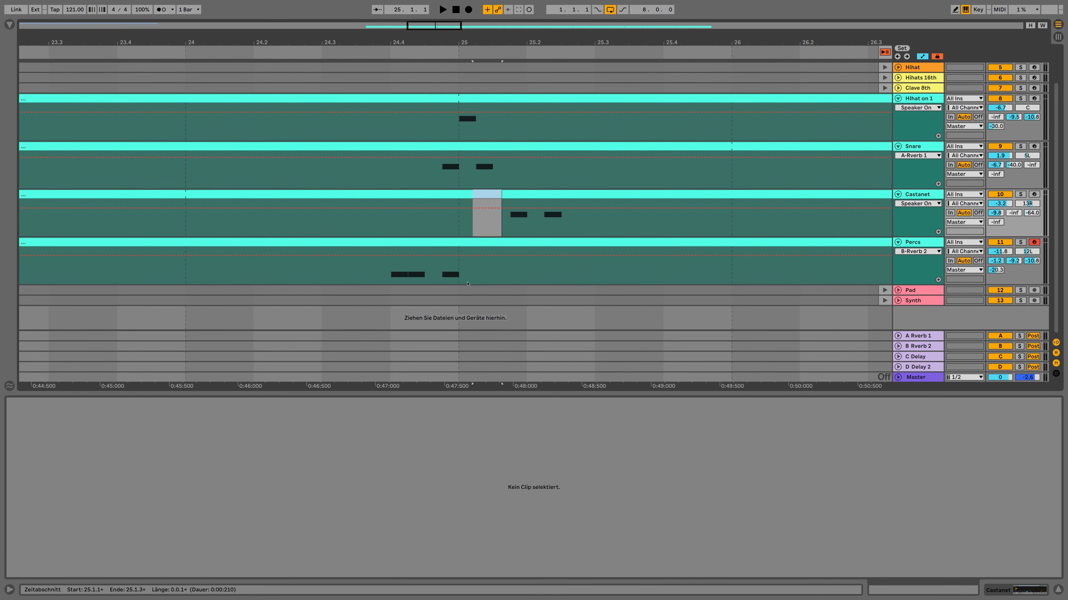
drag(467, 281, 438, 274)
key(Delete)
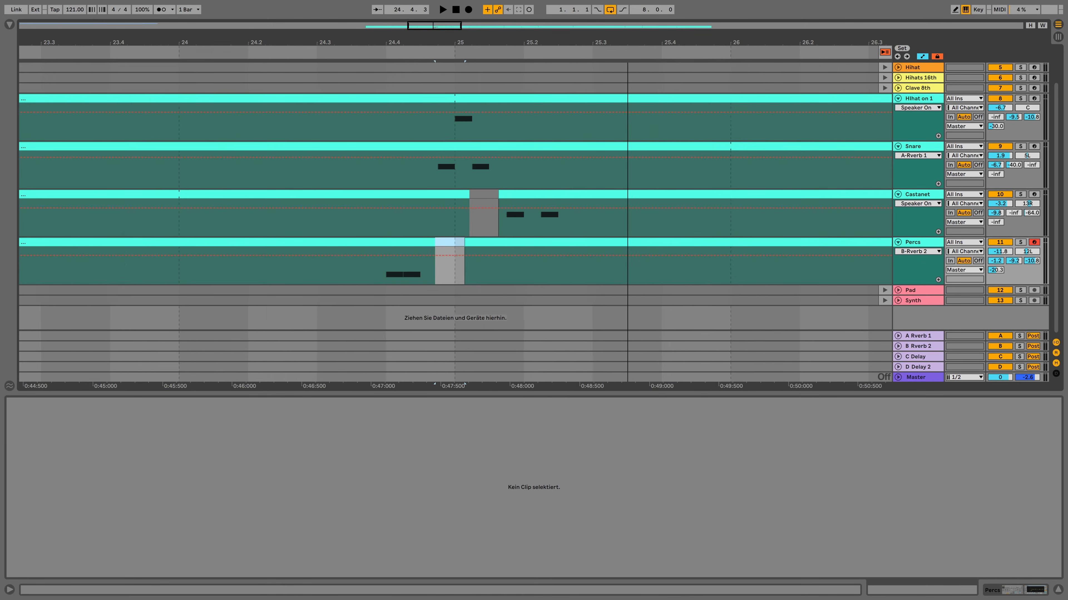
Play the overlapping percussion hits from bar 32 and delete the last Percs hit just before bar 33.
drag(434, 26, 565, 24)
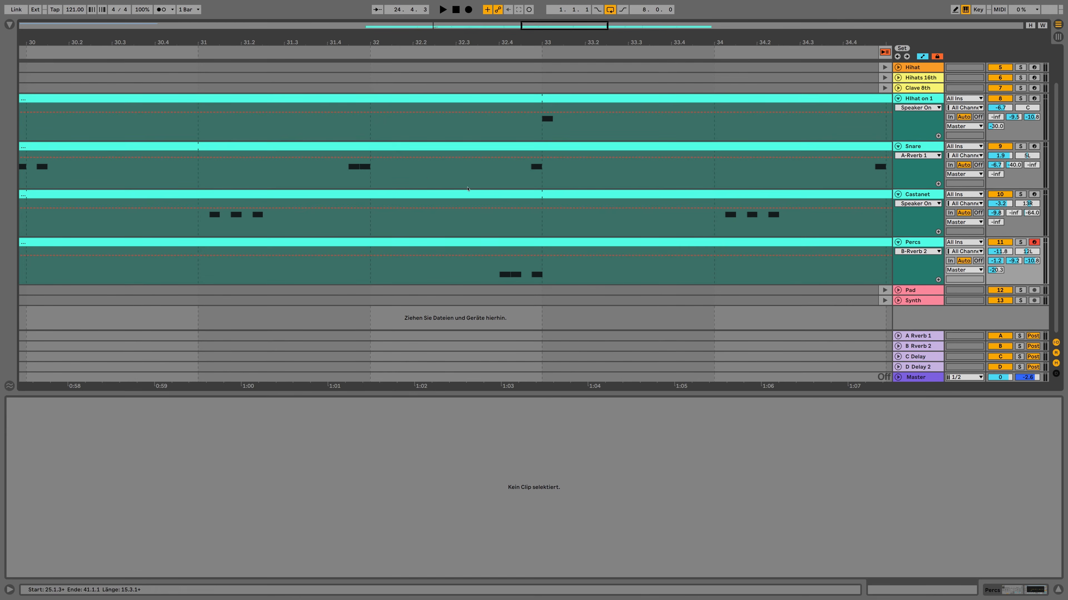
click(428, 175)
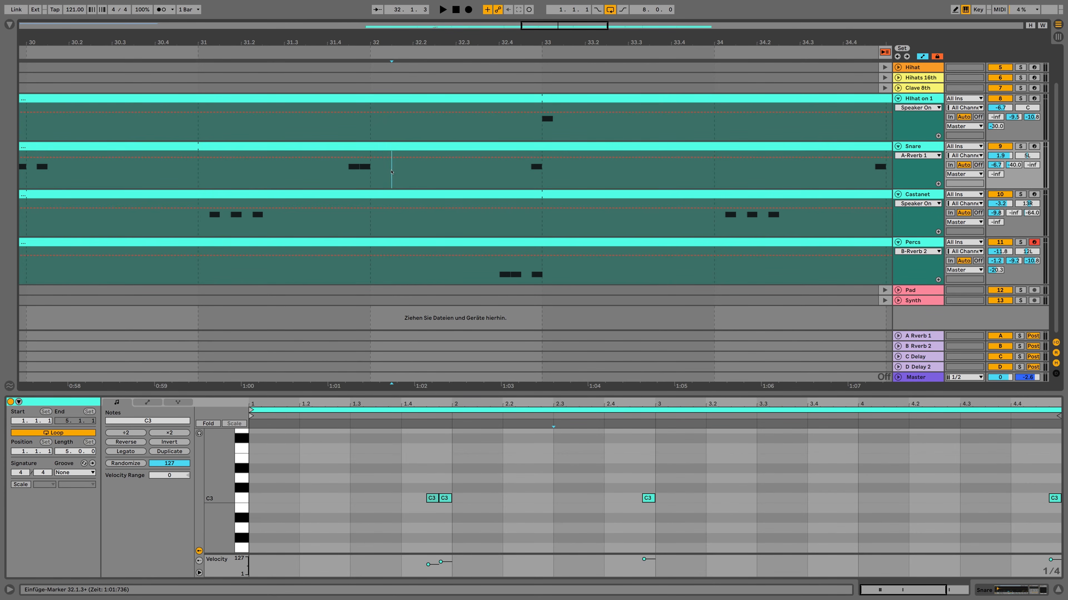
key(space)
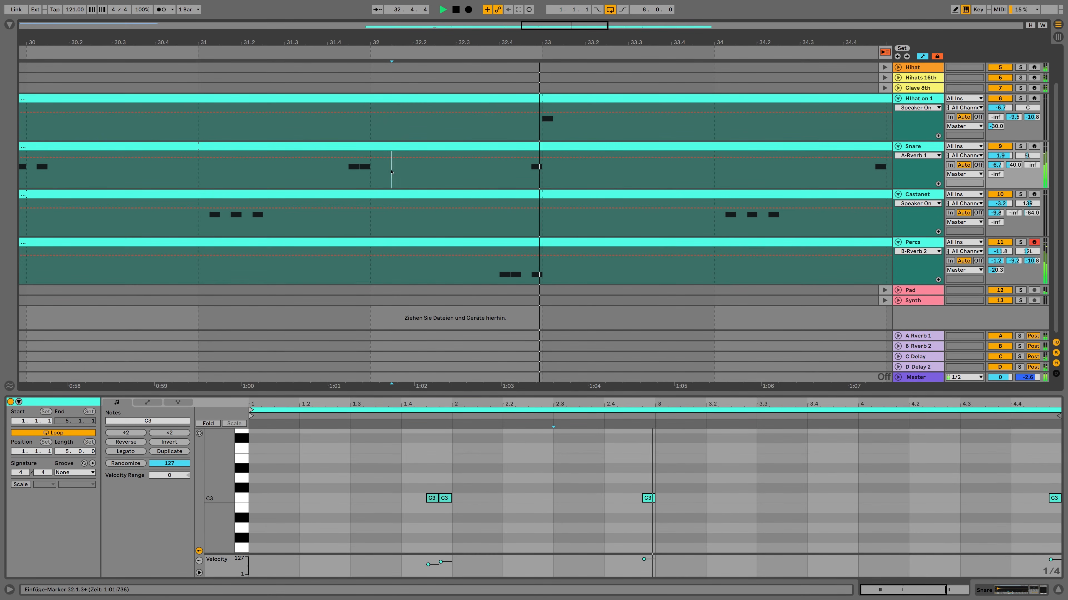
key(space)
drag(559, 268, 526, 247)
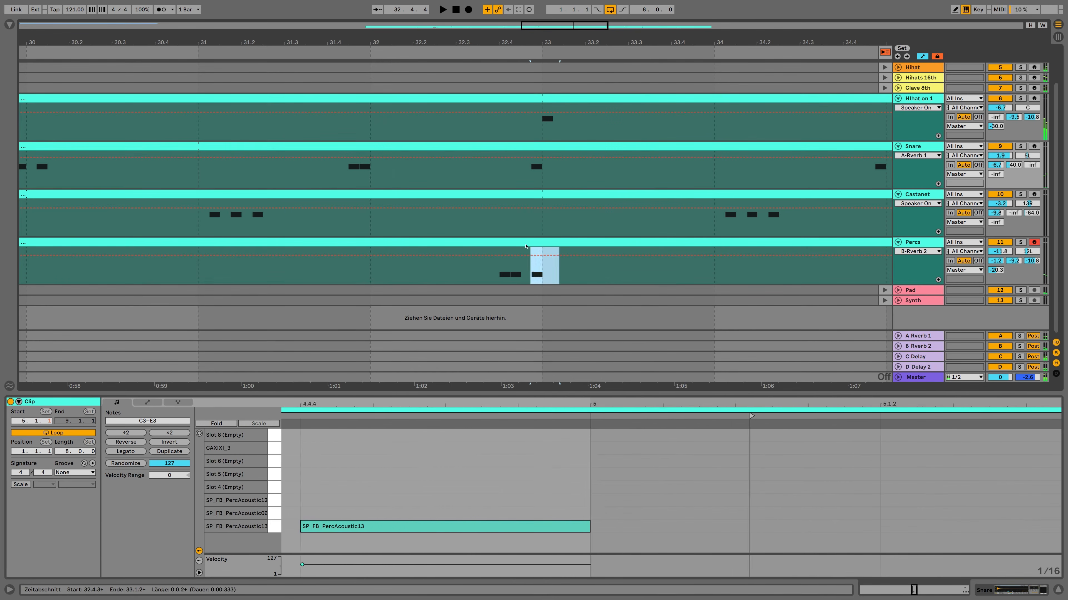
key(Delete)
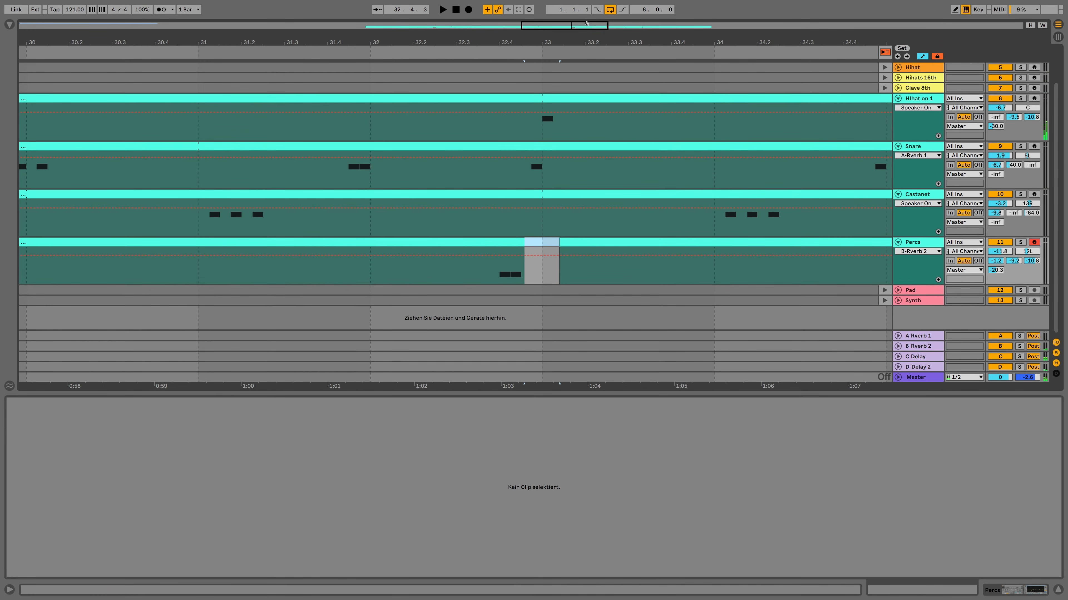
Play the Arrangement from bar 36 to hear the overlapping percussion hits around bar 37.
drag(587, 23, 647, 26)
click(426, 169)
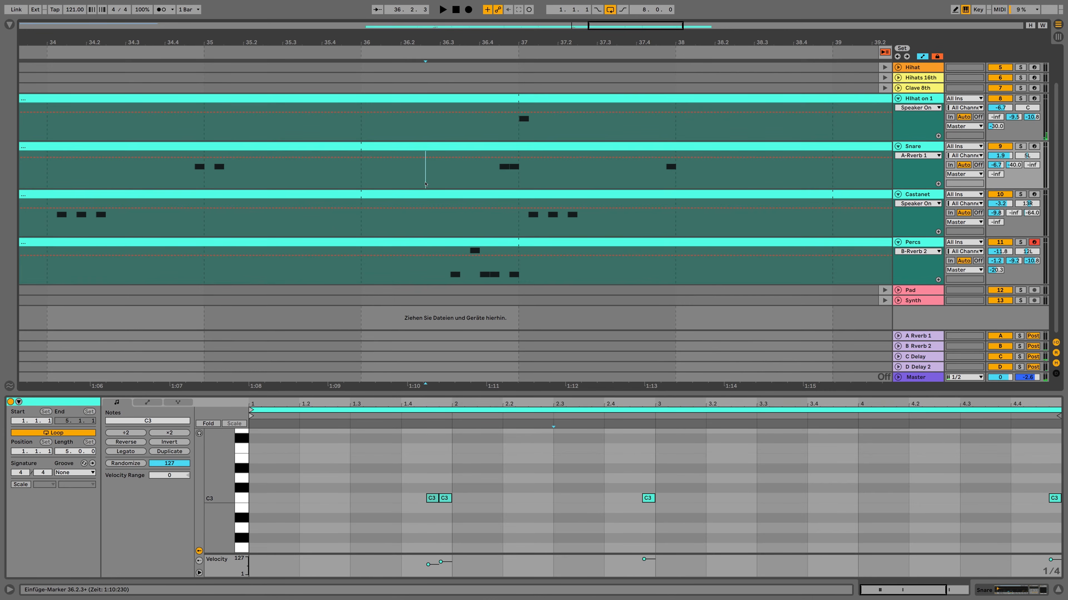
click(362, 171)
key(space)
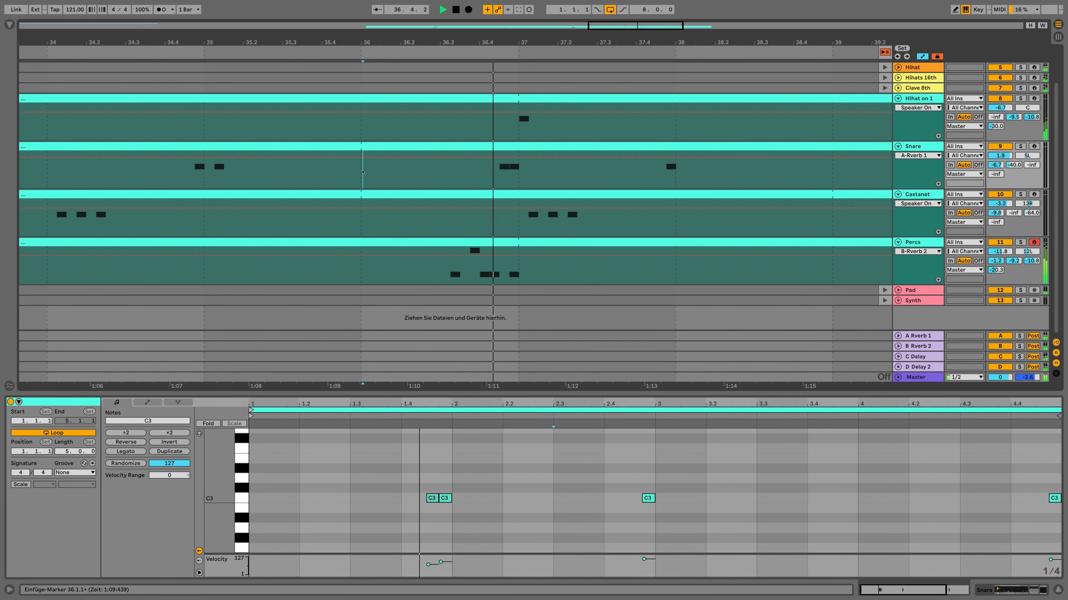
key(space)
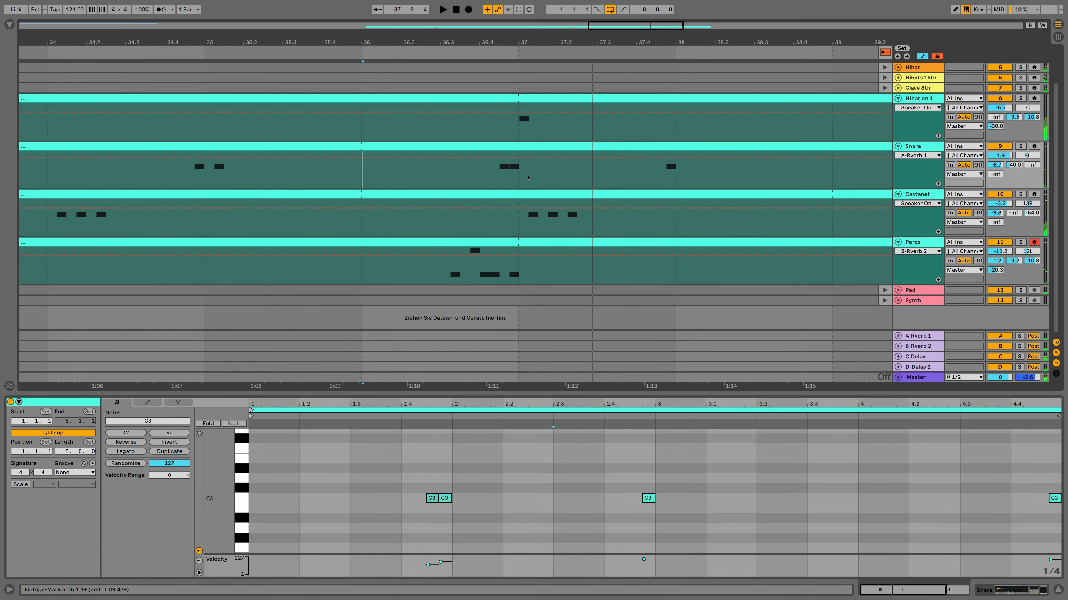
Delete the last Snare hit before bar 37 and the first Castanet hit after it, and replay from about bar 36.
drag(528, 178, 507, 176)
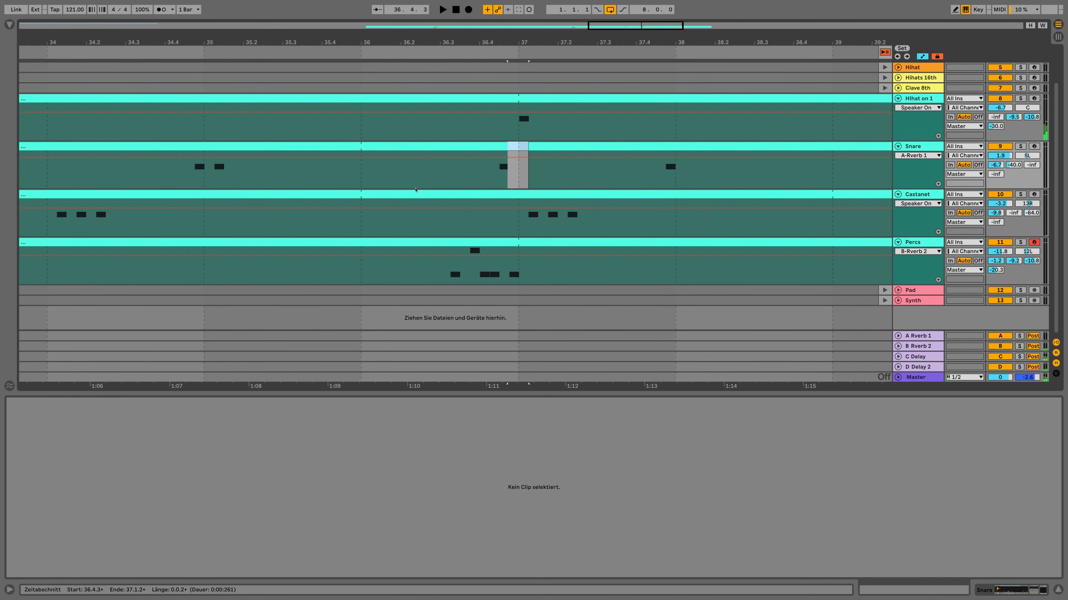
drag(543, 214, 525, 214)
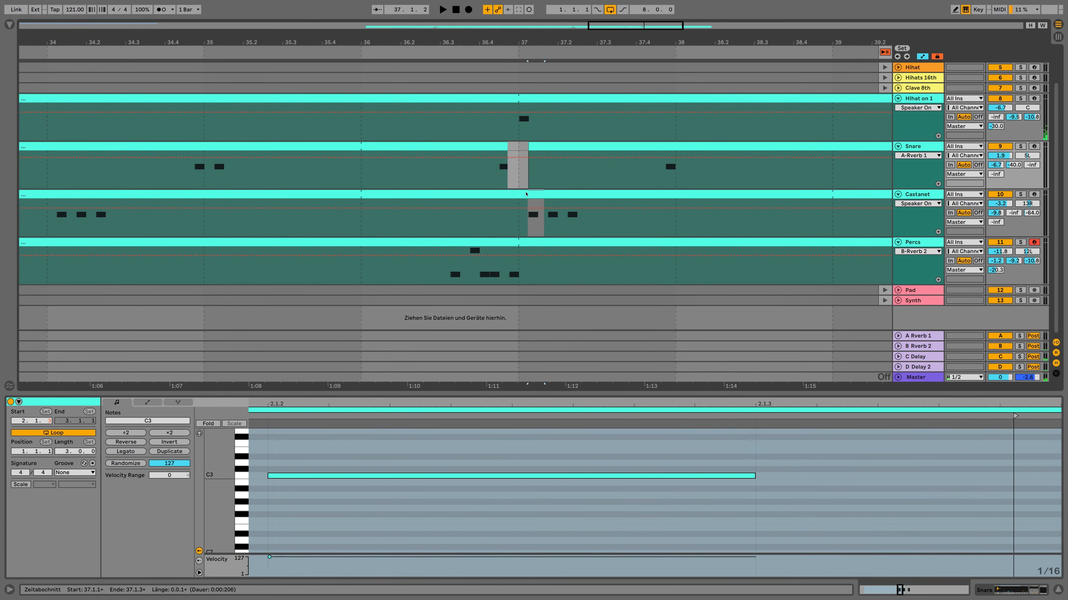
click(361, 173)
key(space)
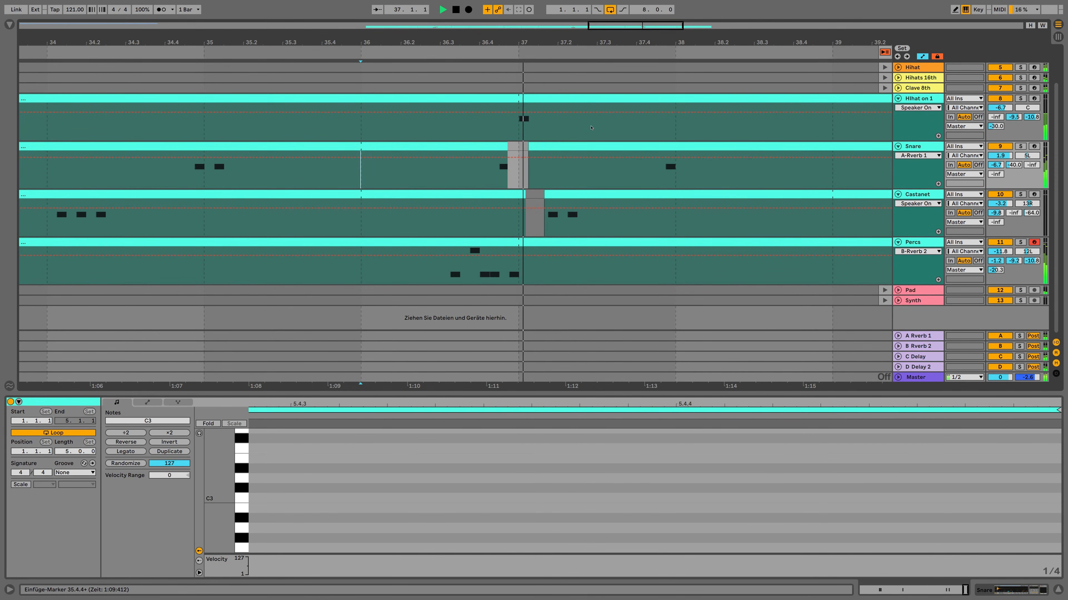
Stop playback and delete the Snare hit just after the start of bar 40, where it overlaps the Castanet hits.
key(space)
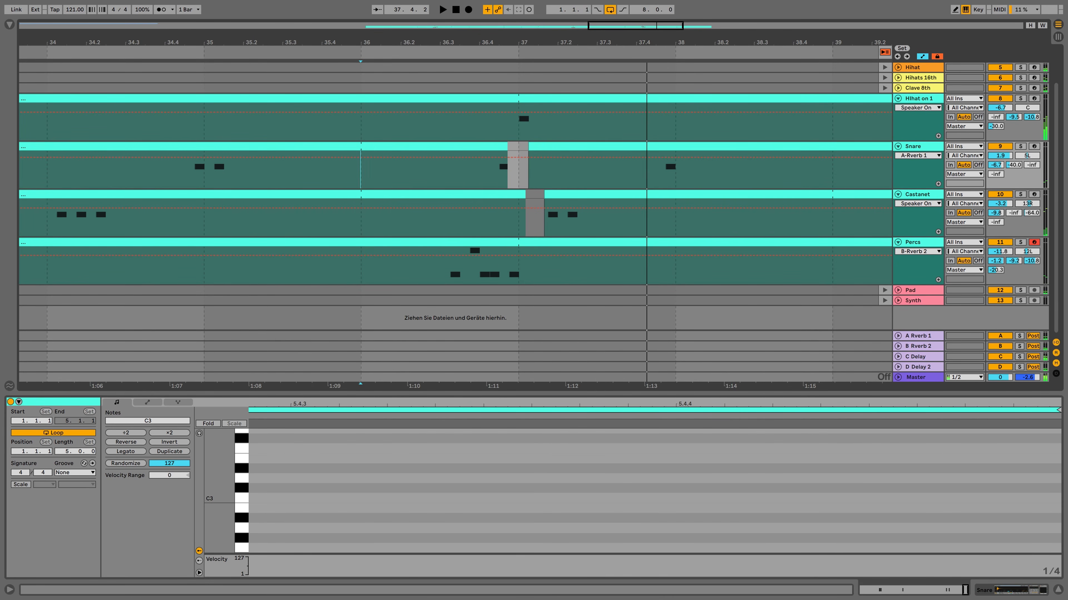
drag(620, 28, 672, 28)
click(611, 184)
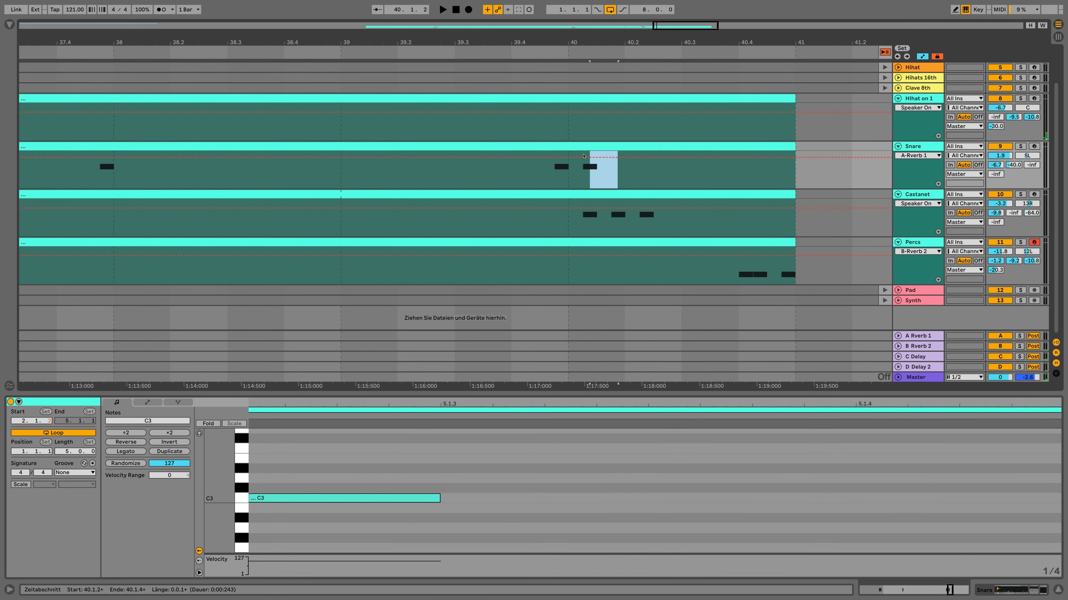
Consolidate all Percs clips between bars 21 and 41 into one continuous clip.
key(minus)
key(minus)
key(minus)
key(minus)
key(minus)
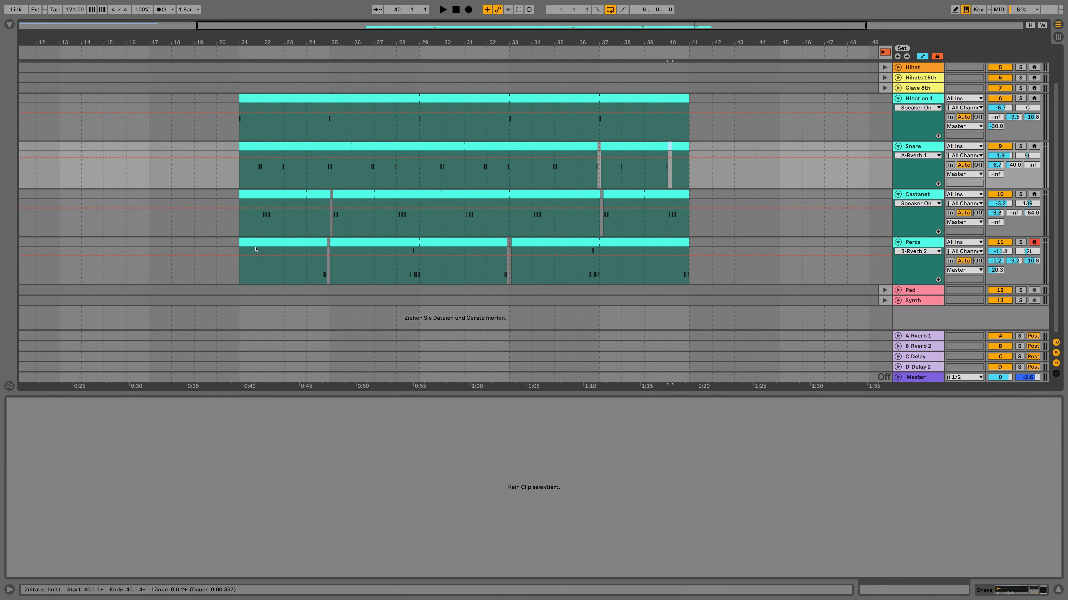
click(291, 245)
shift+click(663, 243)
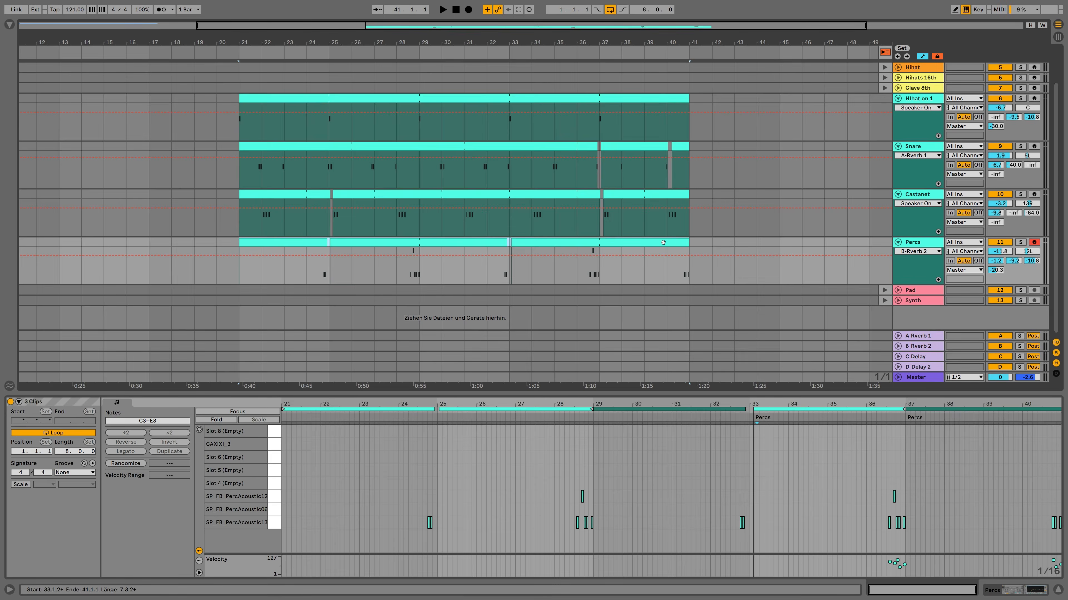
right_click(663, 243)
click(701, 332)
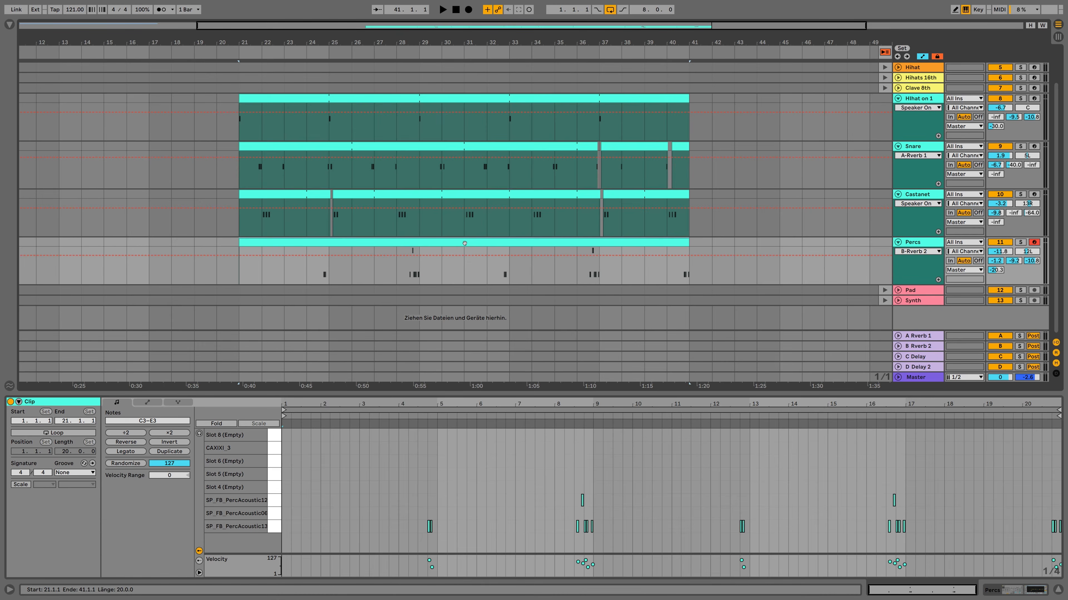
Switch to the Session View, play the "before" scene to hear the groove without percussion fills, and stop it.
key(Tab)
scroll(513, 145, down, 3)
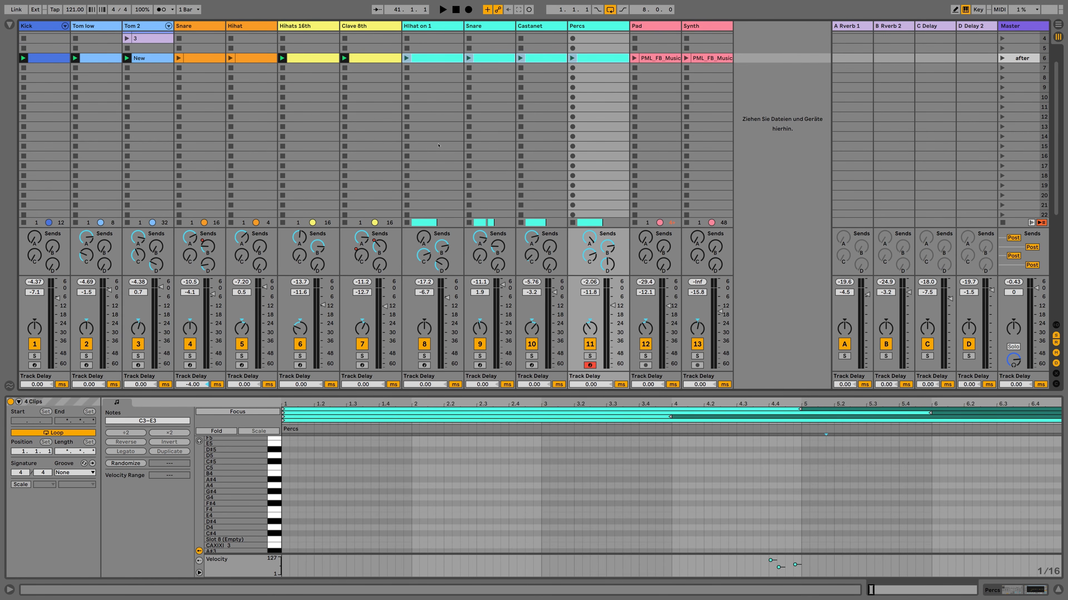
scroll(438, 145, down, 2)
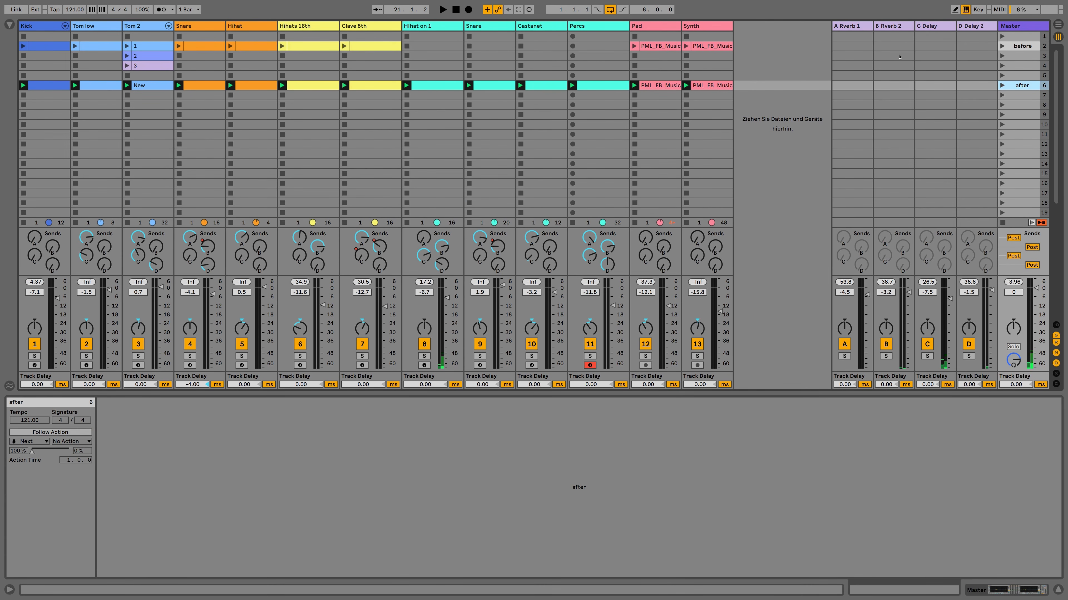
click(1003, 46)
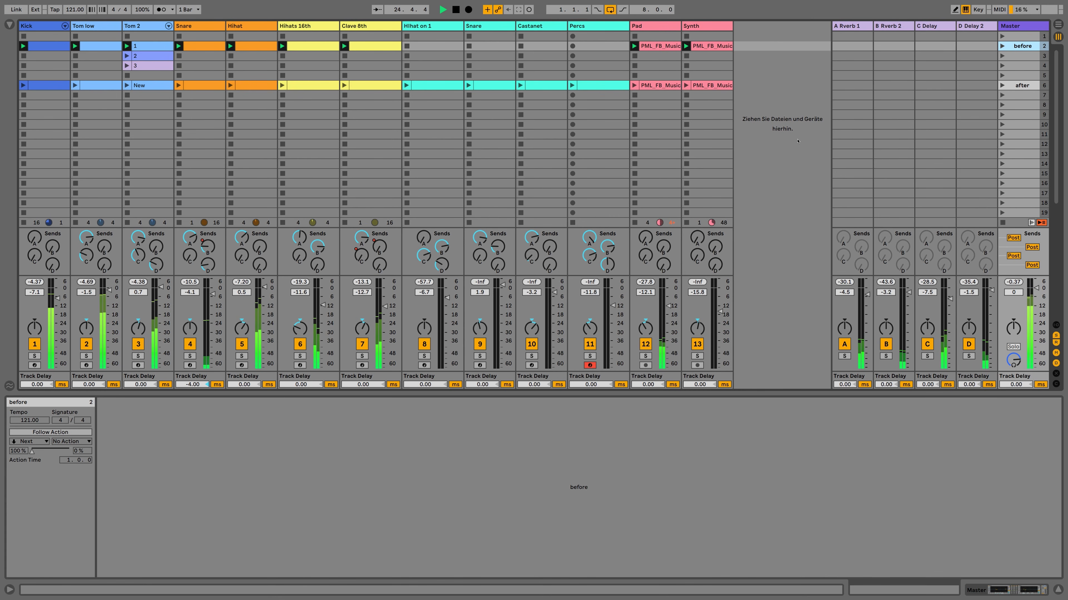
key(space)
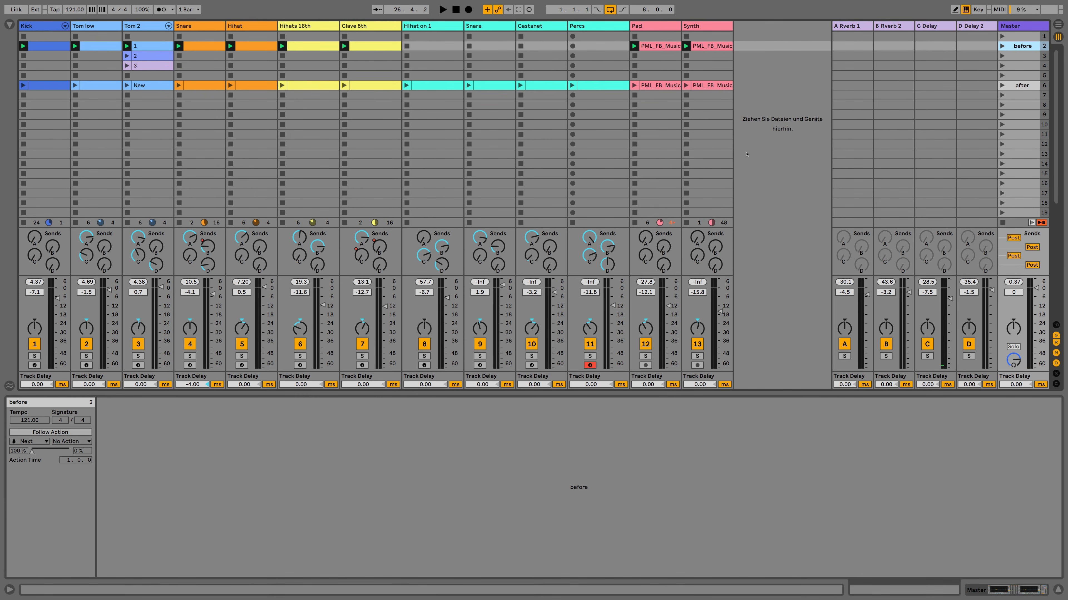
Launch the "after 2" scene with the 16-bar percussion clips to compare it with the original groove.
scroll(746, 154, down, 10)
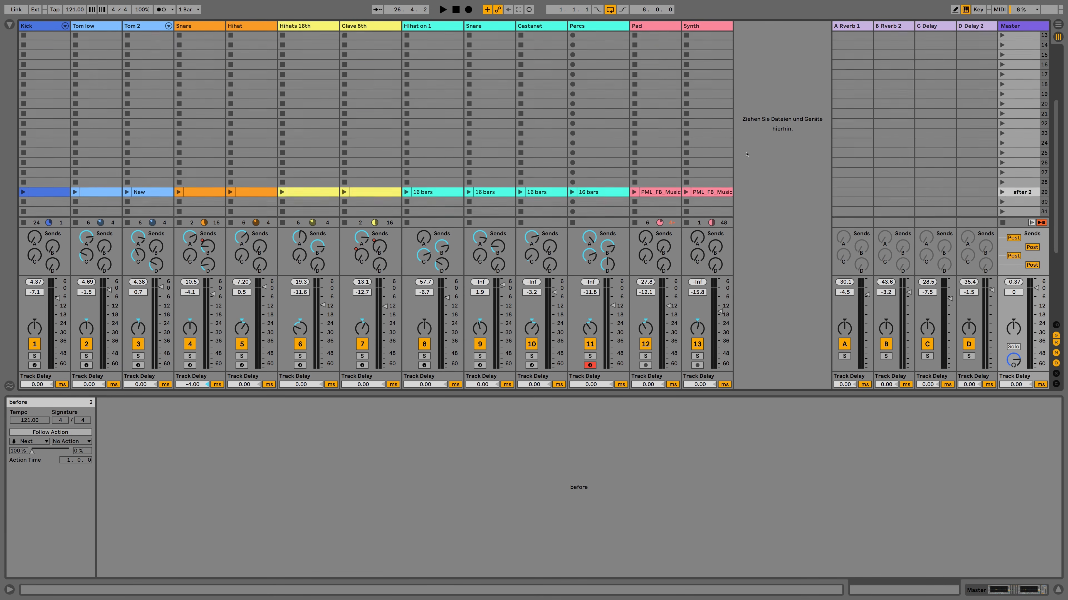
scroll(746, 154, down, 2)
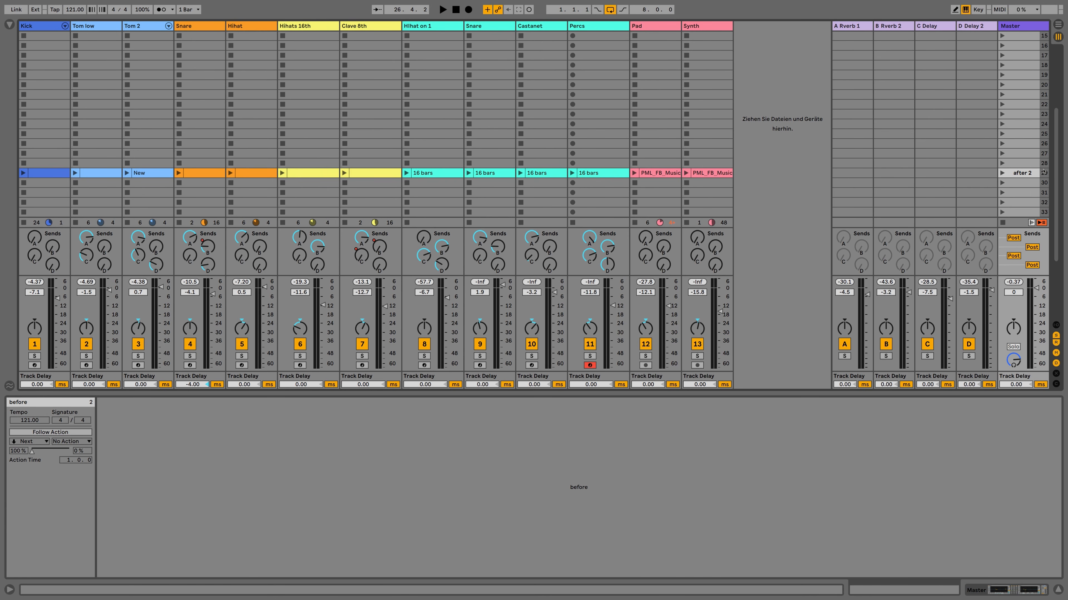
click(1002, 173)
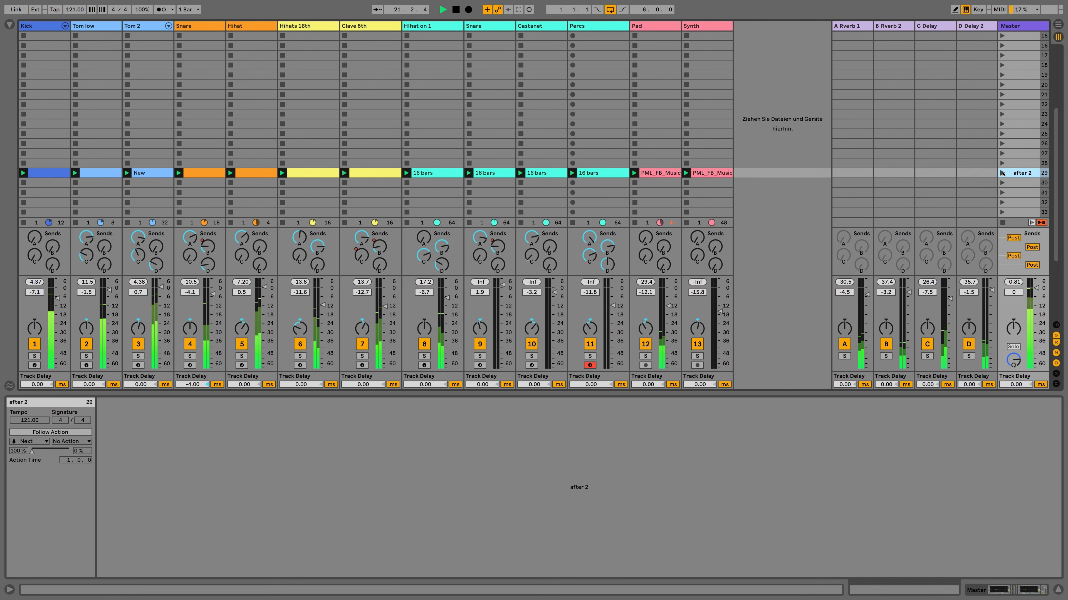